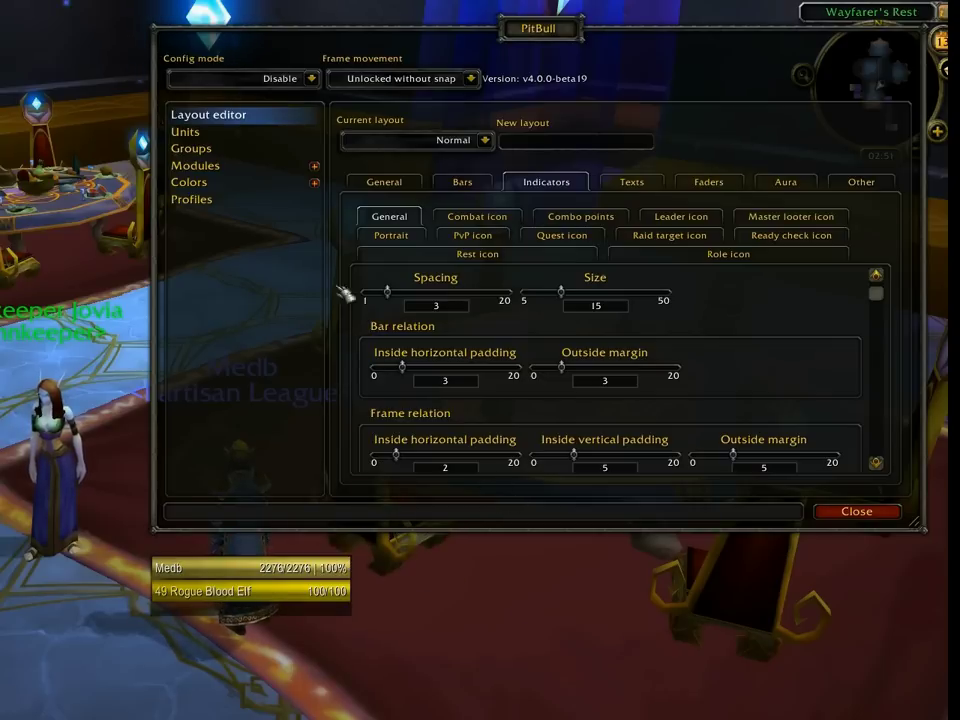
# In Units, enable the Target's target unit frame, then return to the Layout editor
pyautogui.click(292, 142)
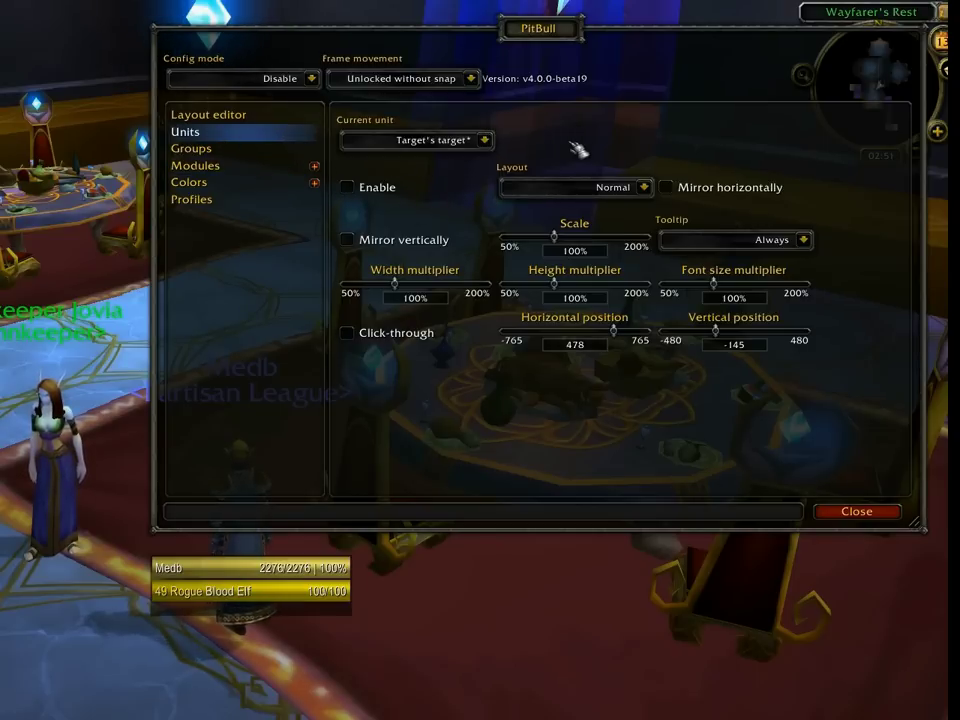
pyautogui.click(486, 140)
pyautogui.click(420, 268)
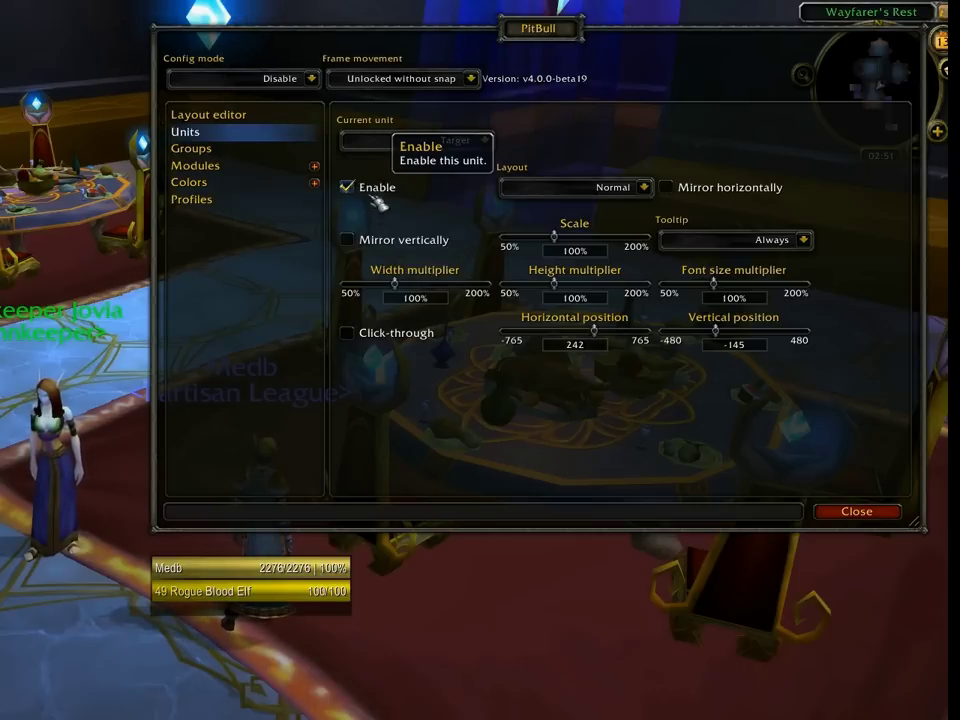
pyautogui.click(487, 141)
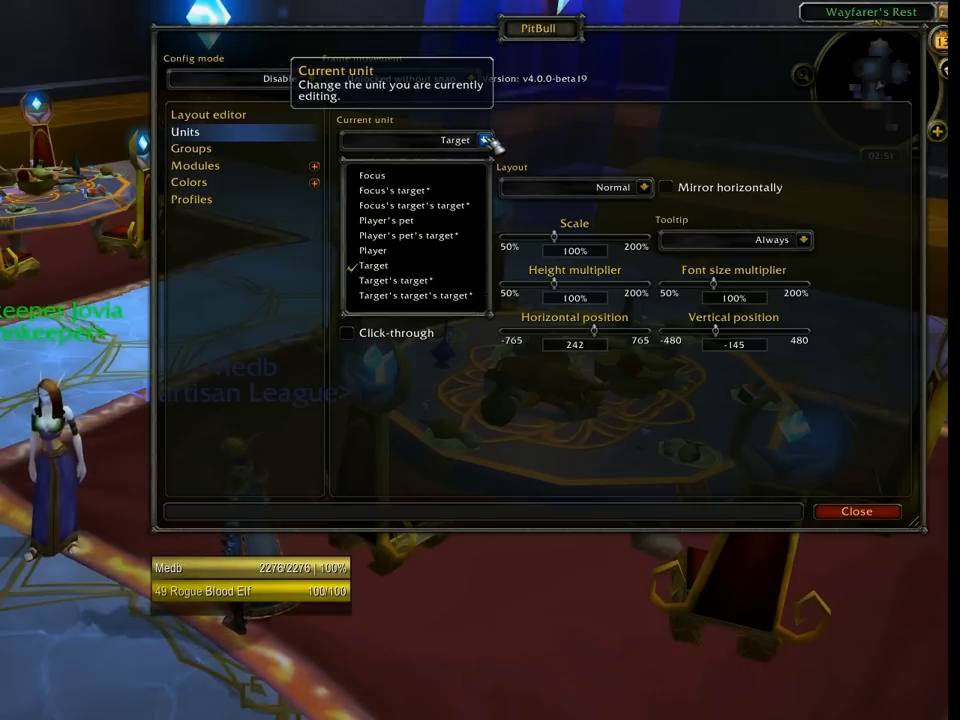
pyautogui.click(420, 281)
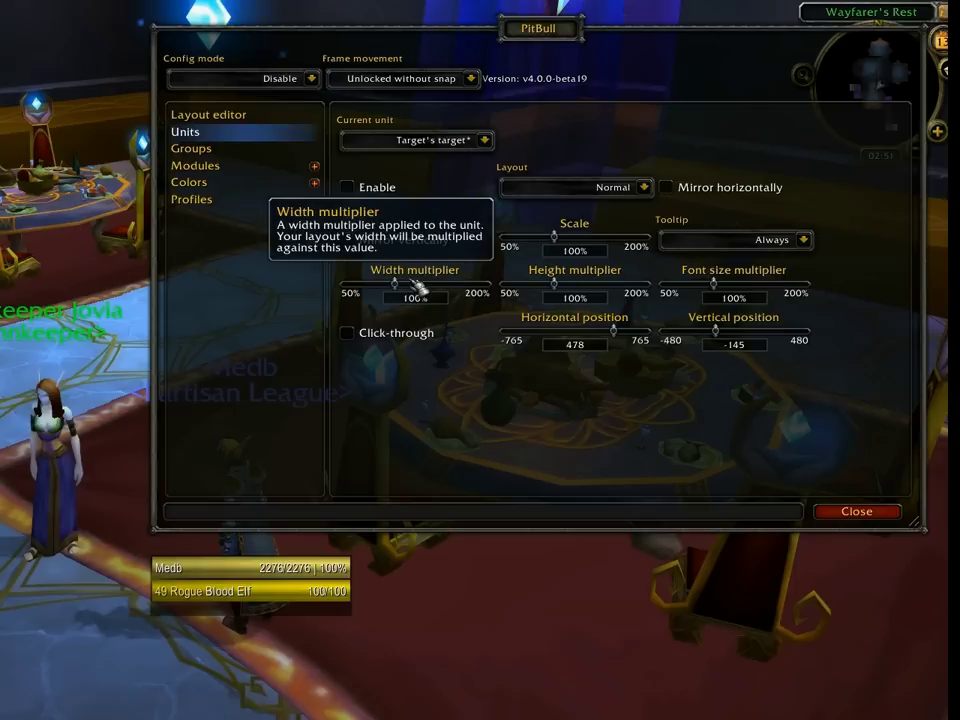
pyautogui.click(355, 188)
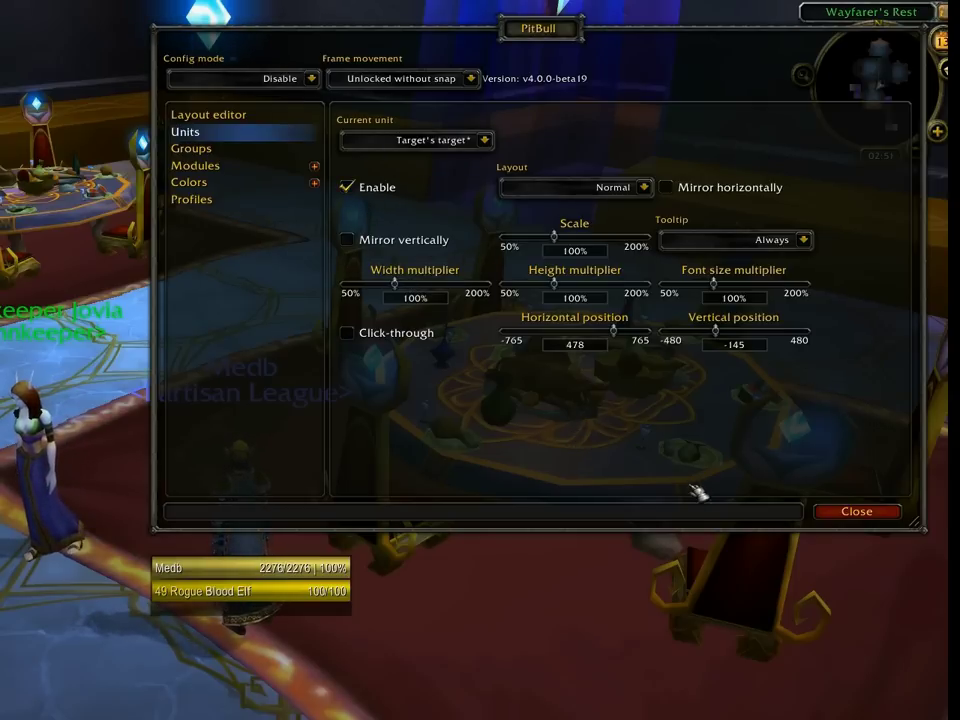
pyautogui.click(252, 116)
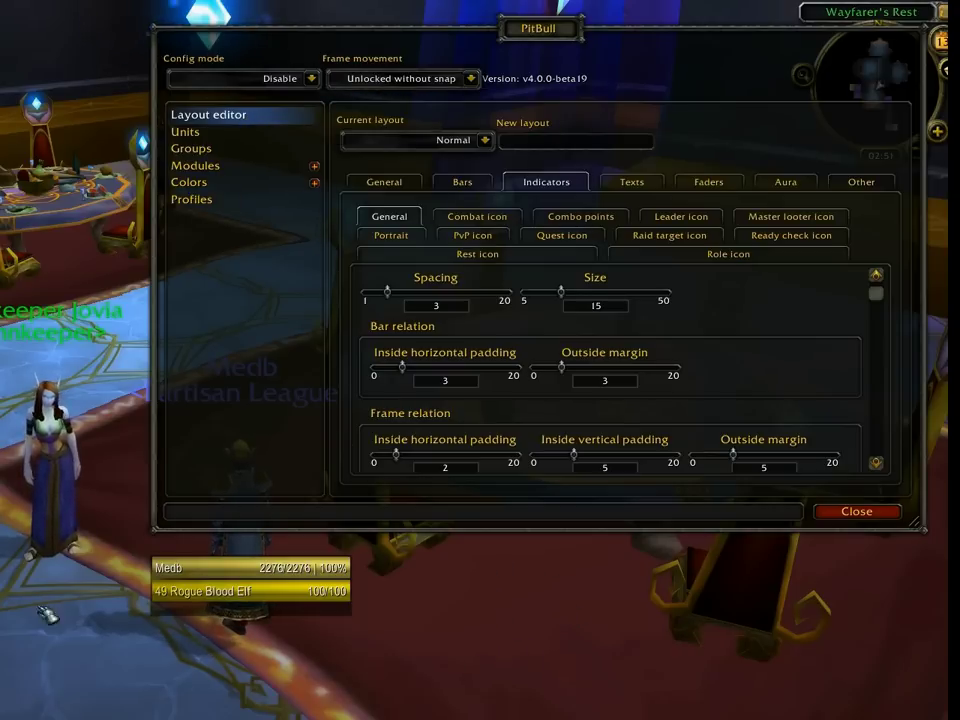
# Target the innkeeper, clear it, then target yourself with F1 to show the target frames
pyautogui.click(57, 482)
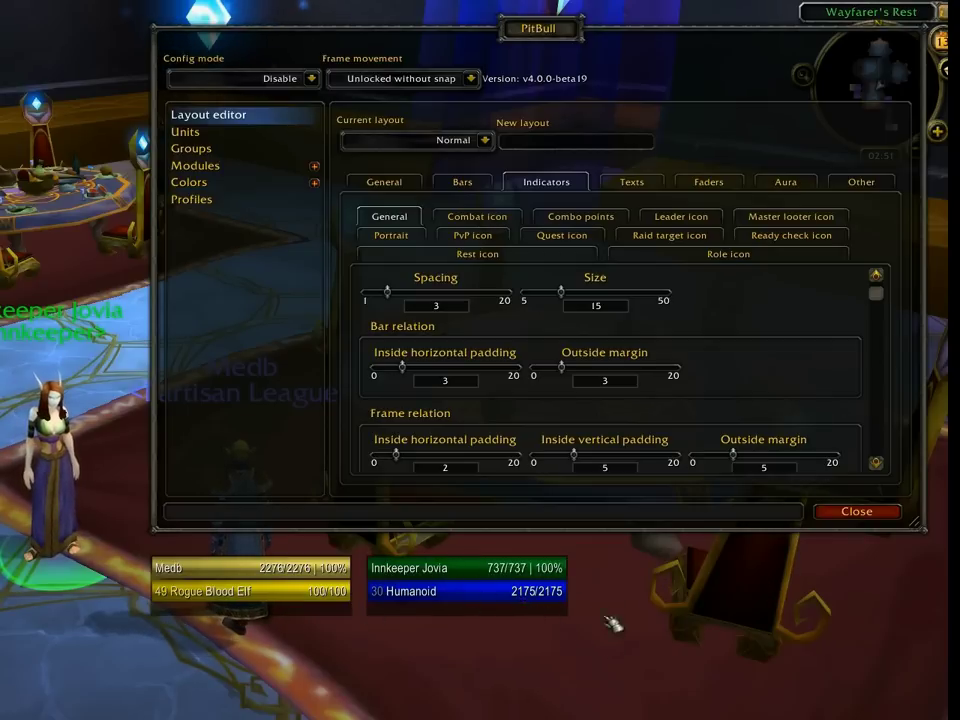
pyautogui.click(607, 670)
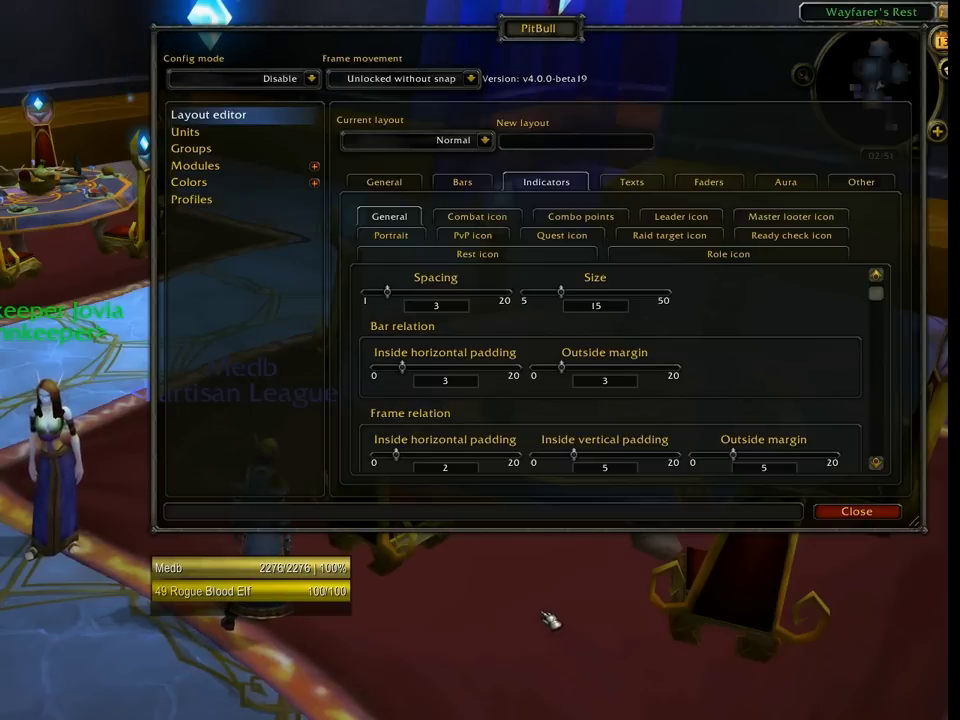
pyautogui.press('F1')
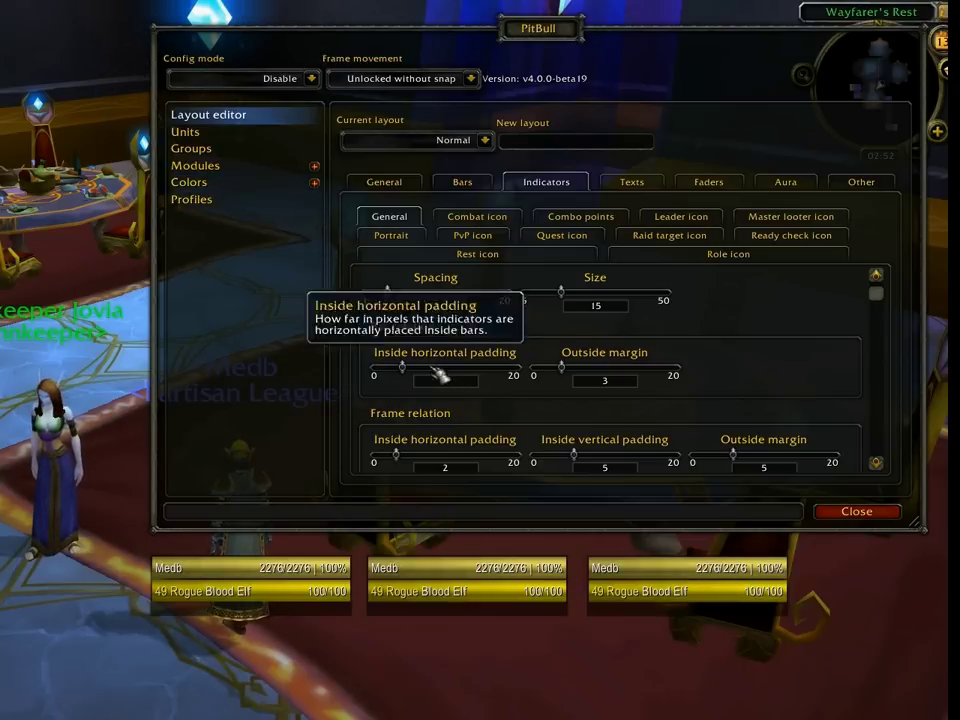
pyautogui.click(268, 138)
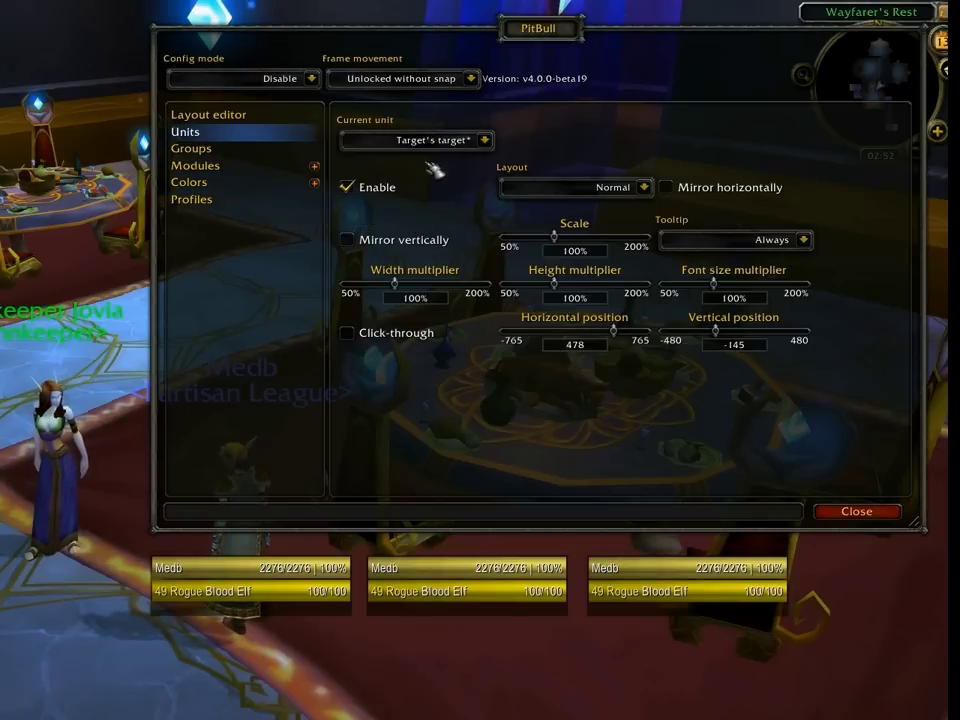
# Select the Target unit and check that Normal is its only available layout
pyautogui.click(485, 140)
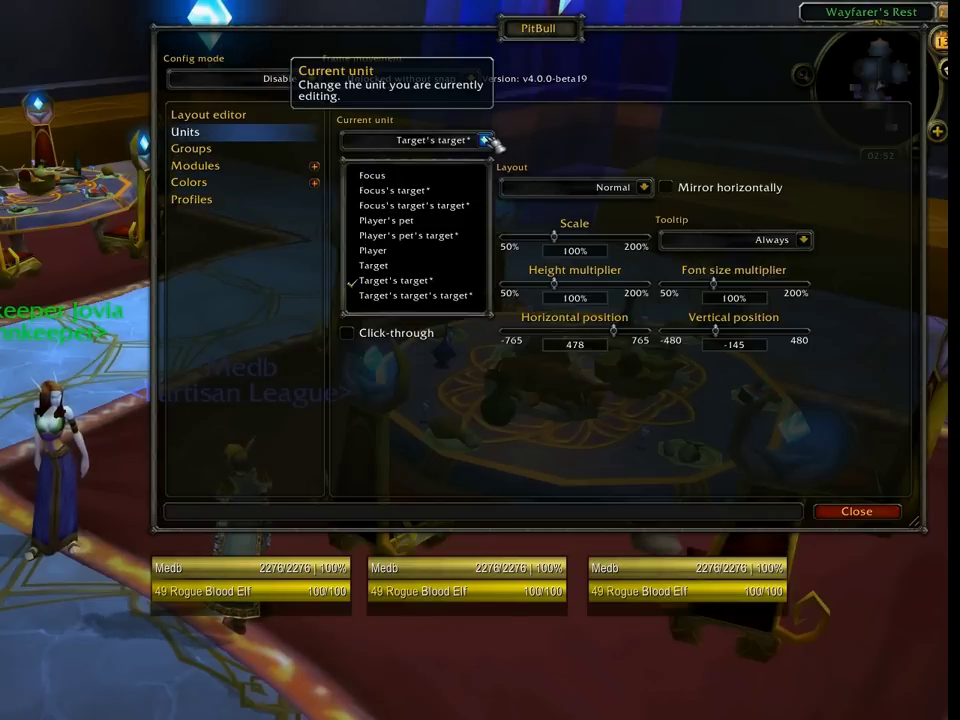
pyautogui.click(390, 266)
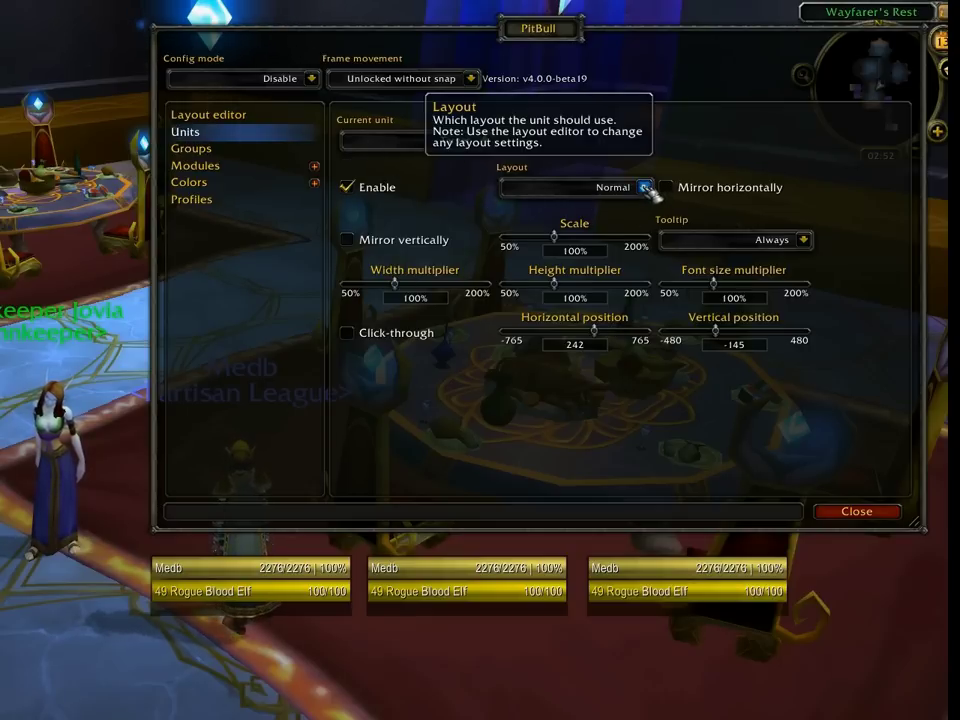
pyautogui.click(645, 187)
pyautogui.click(645, 187)
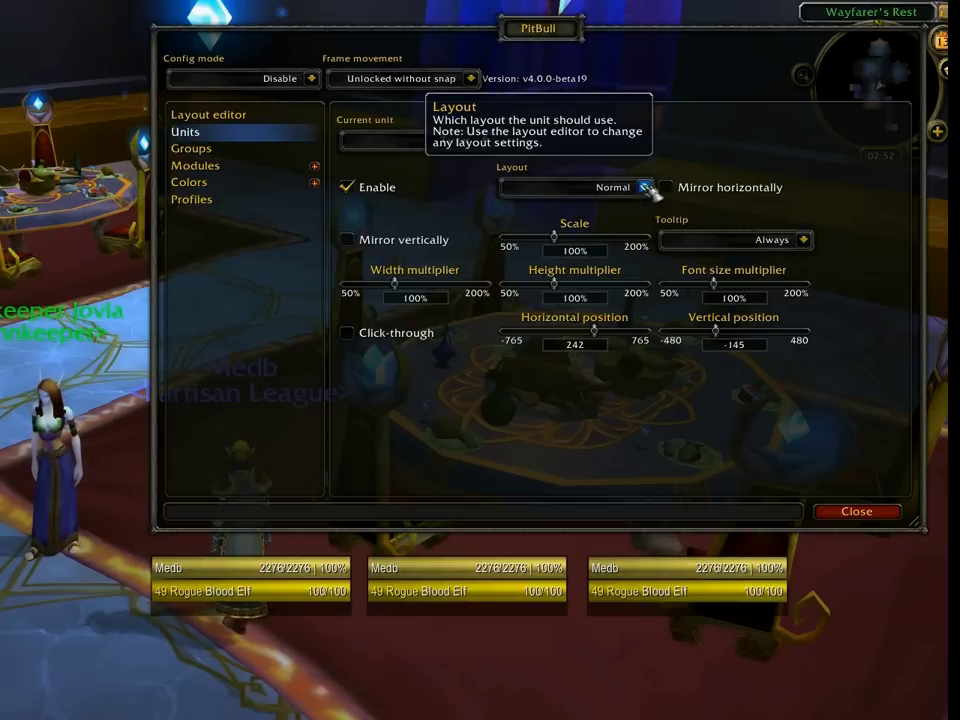
pyautogui.click(277, 120)
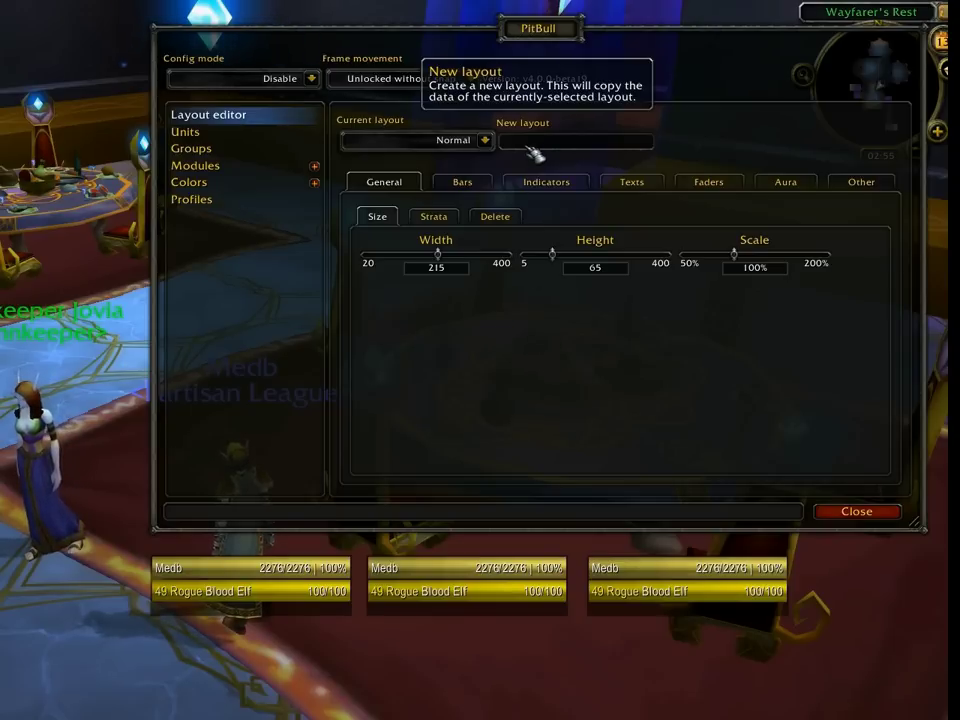
# Create a new layout named 'Target', copied from the Normal layout
pyautogui.click(486, 141)
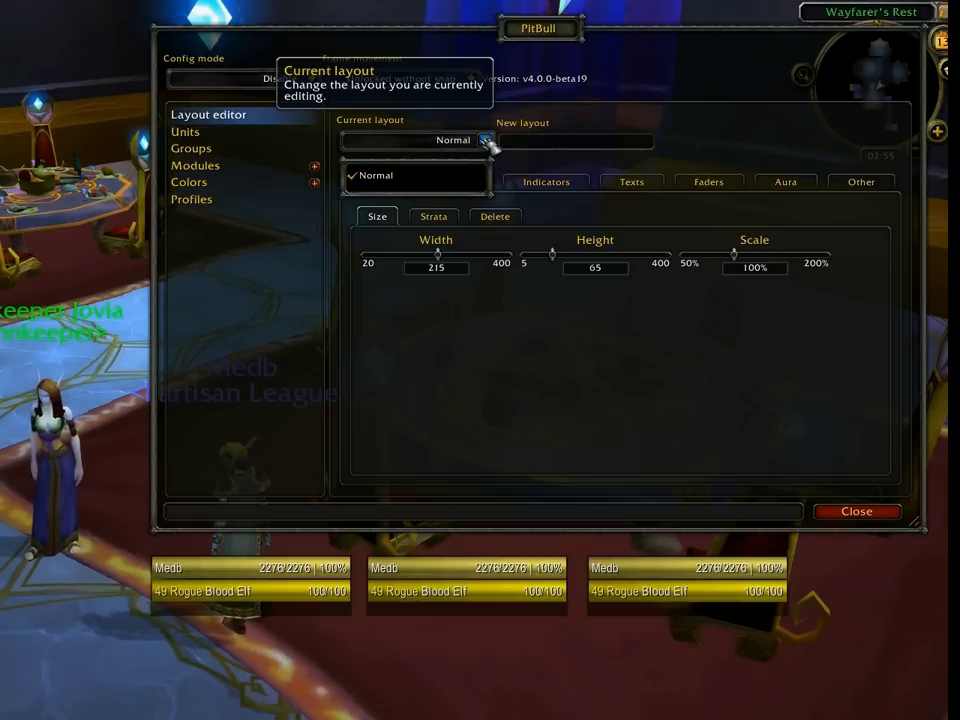
pyautogui.click(487, 142)
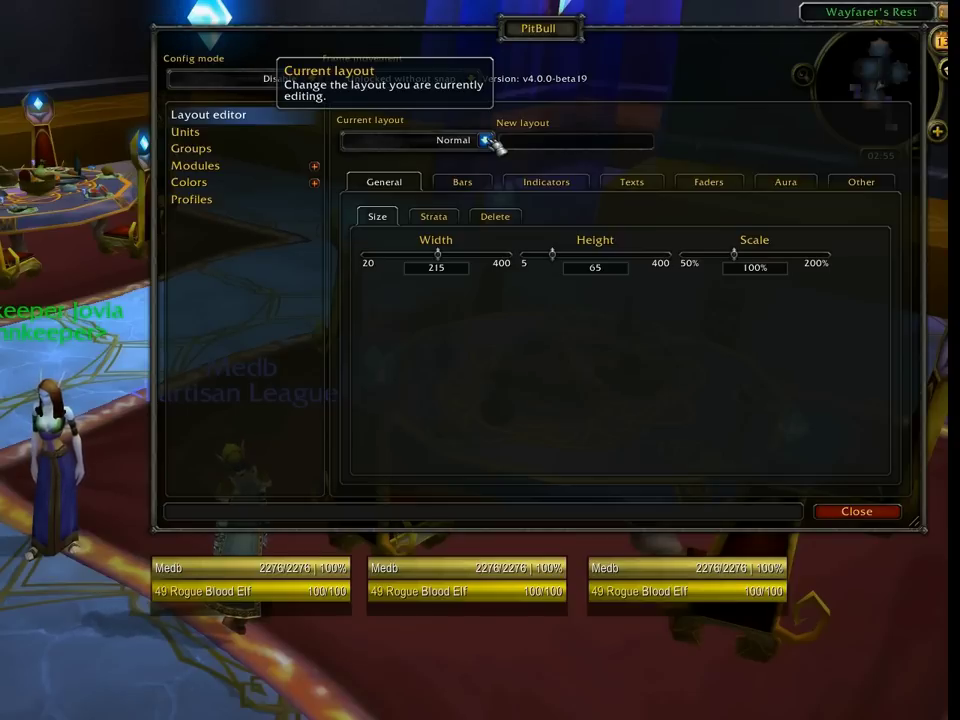
pyautogui.click(558, 143)
pyautogui.write('Target')
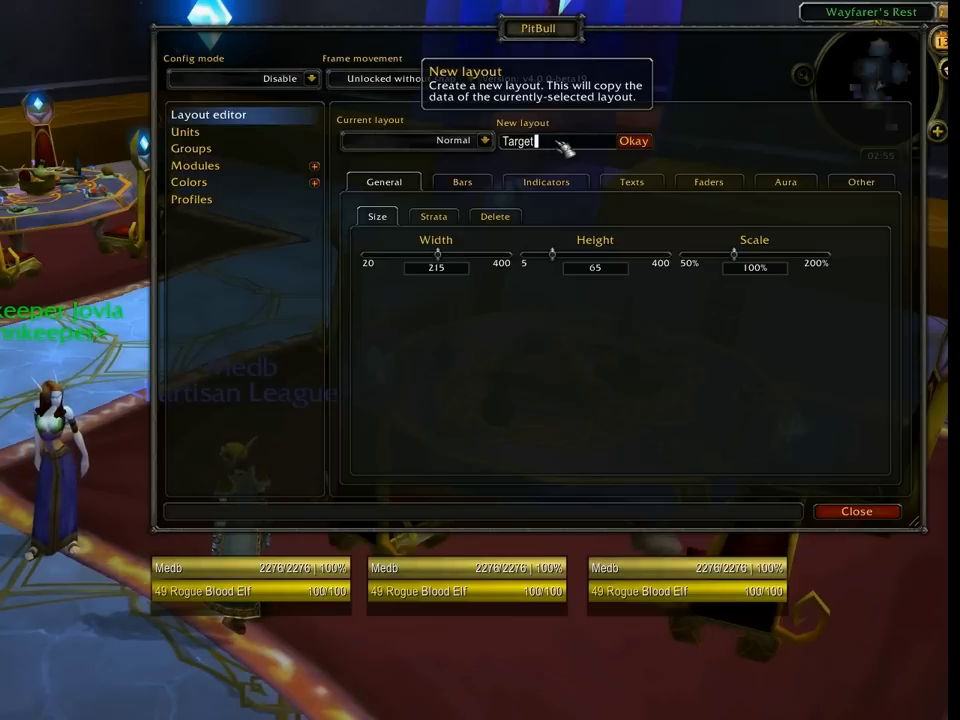
pyautogui.click(640, 144)
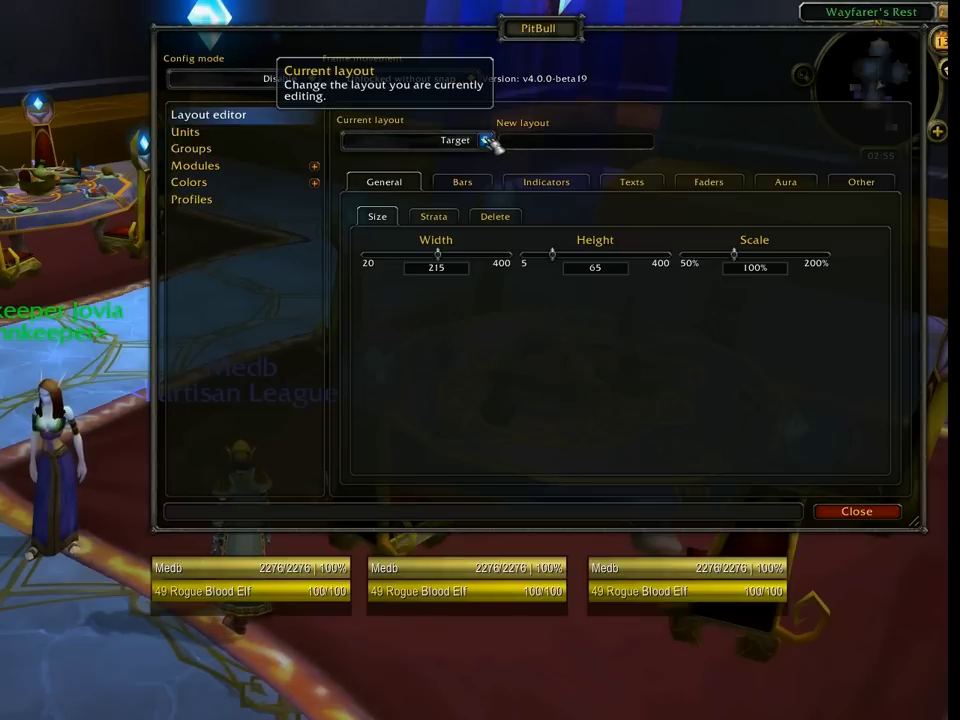
# Add a 'TargetOfTarget' layout, then make Target the current layout again
pyautogui.click(485, 140)
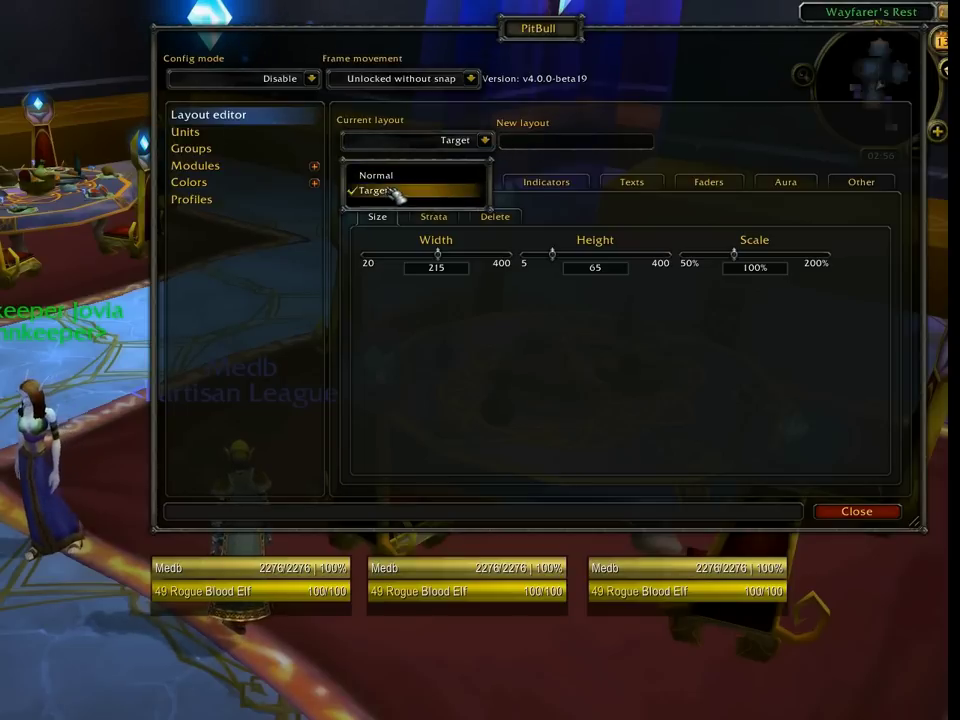
pyautogui.click(486, 141)
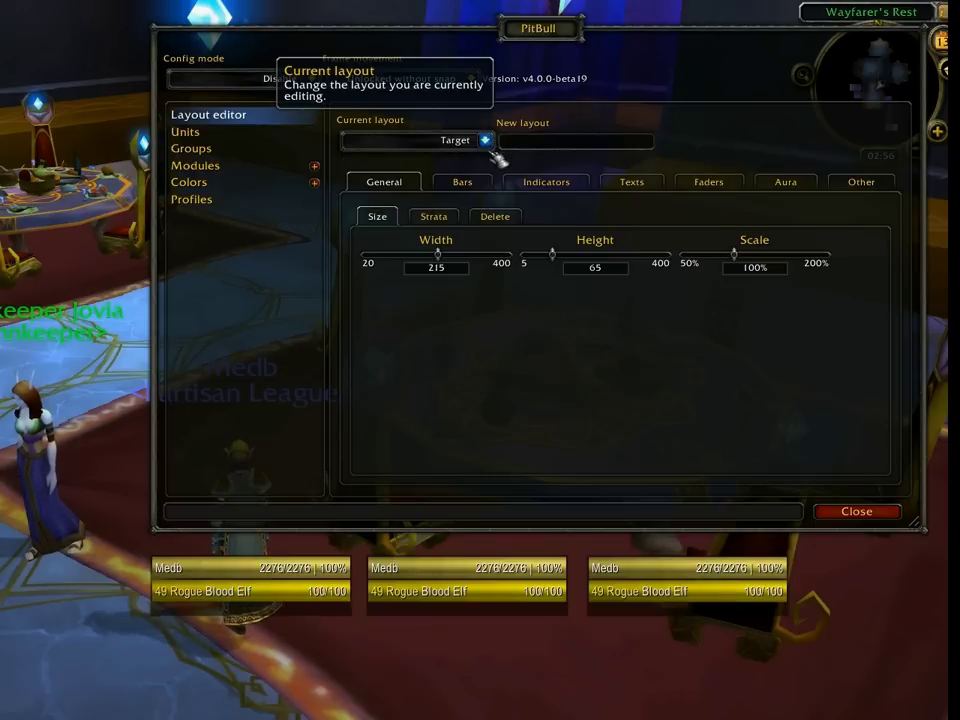
pyautogui.click(543, 148)
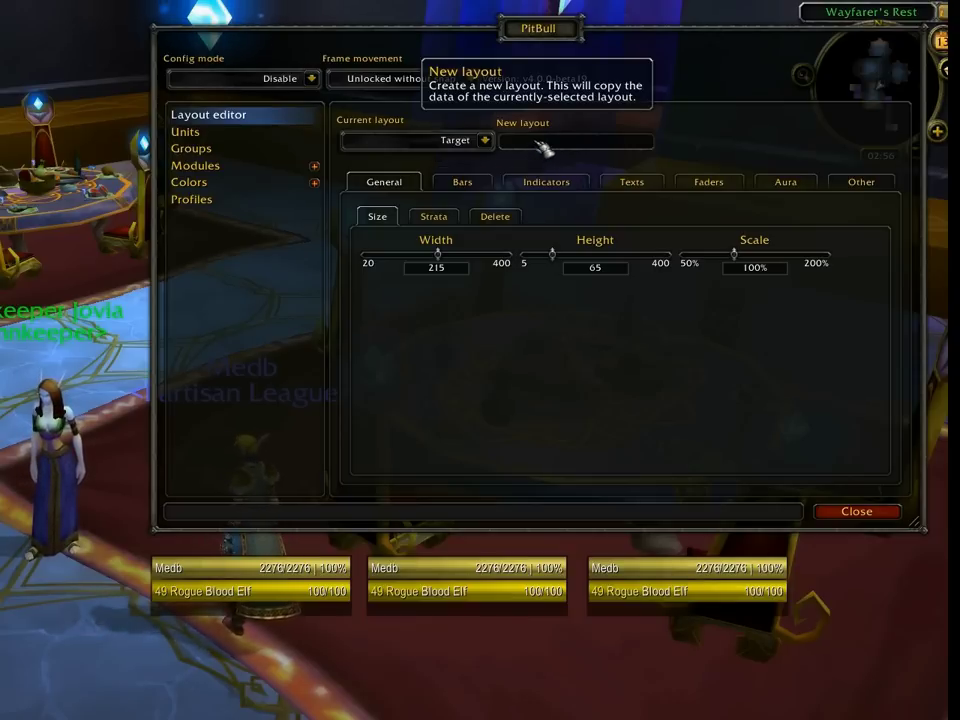
pyautogui.write('TargetOfTa')
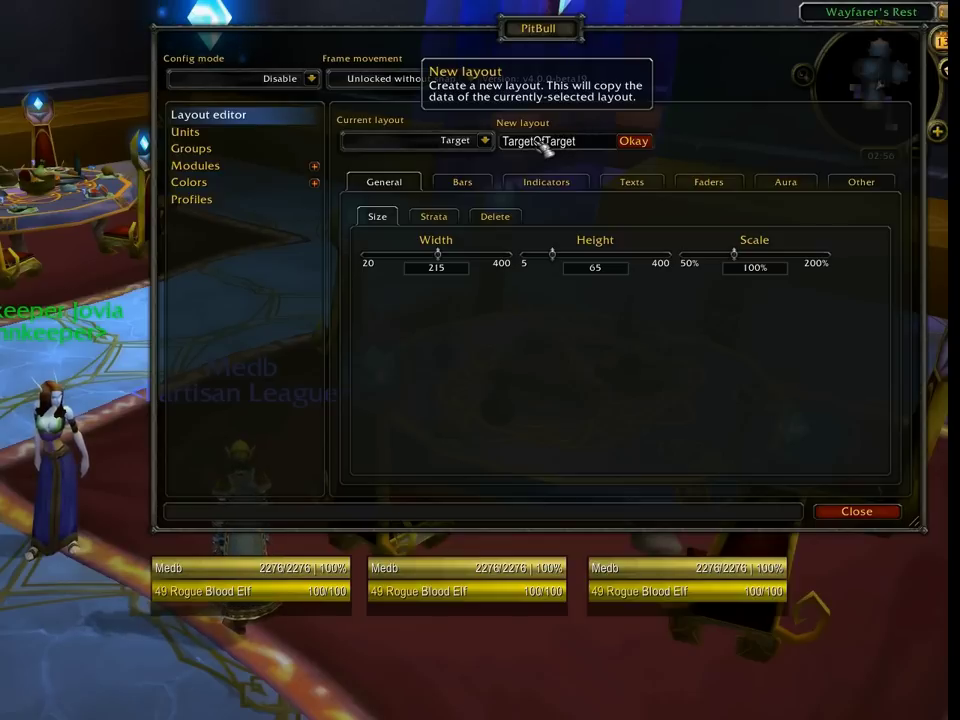
pyautogui.write('rget')
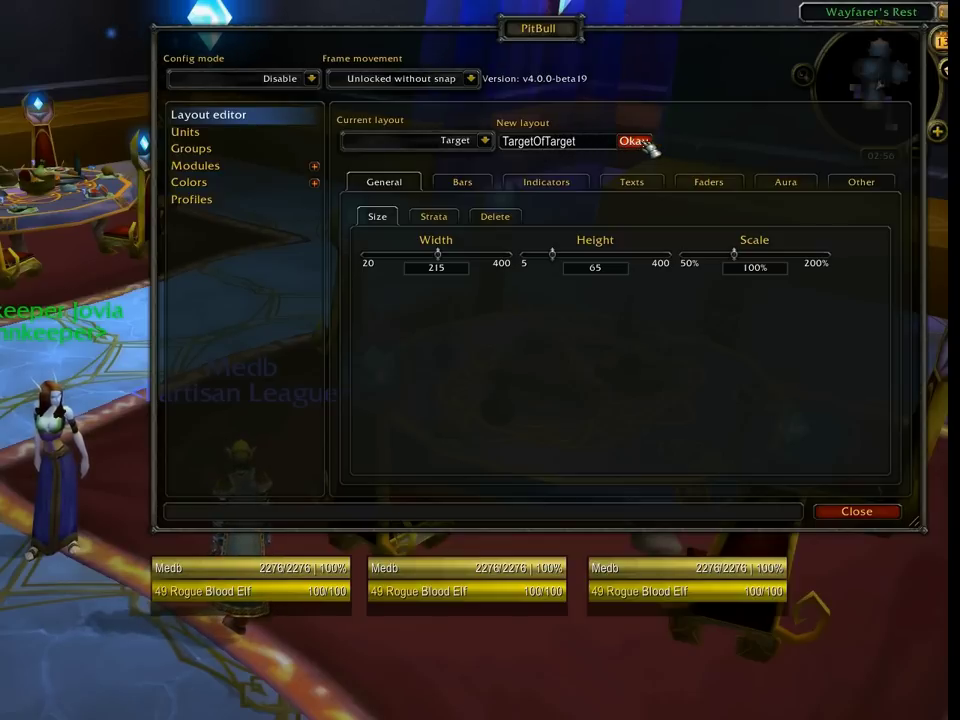
pyautogui.click(643, 146)
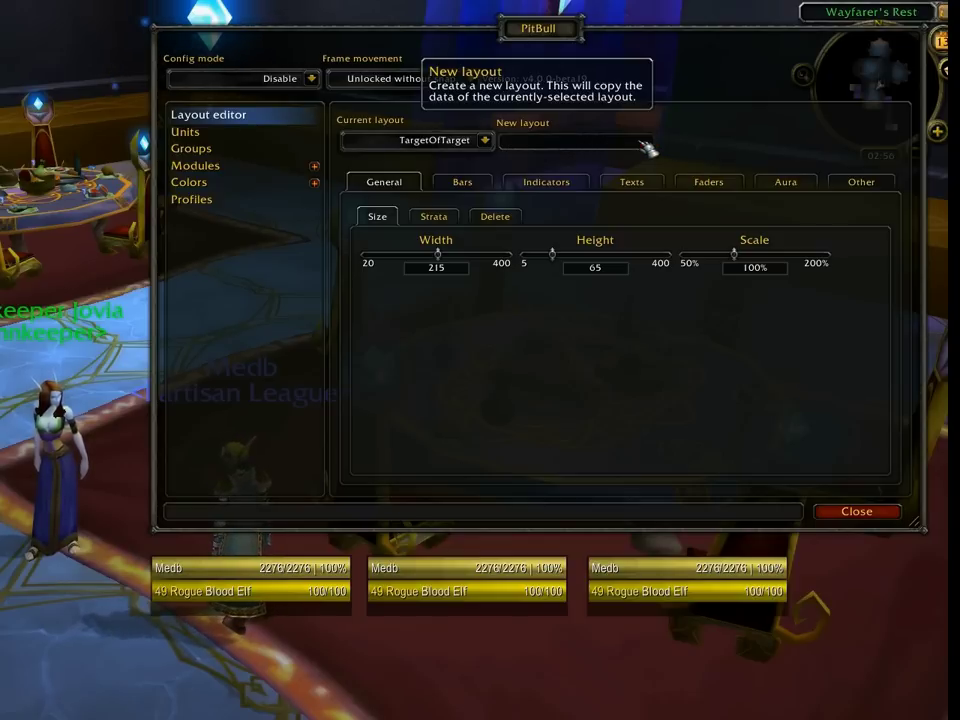
pyautogui.click(485, 140)
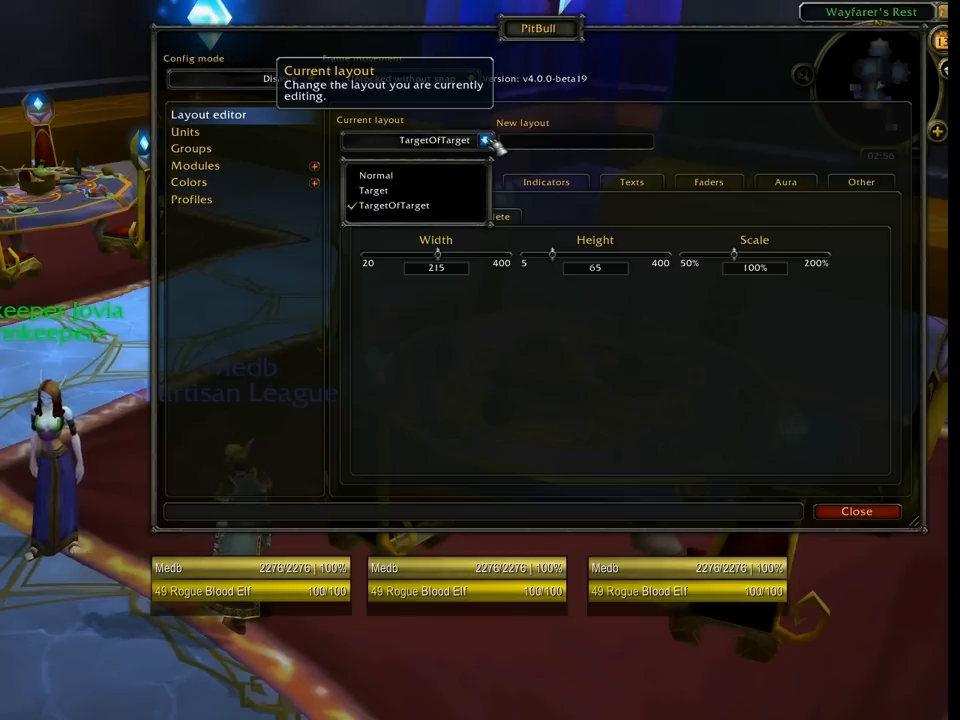
pyautogui.click(375, 190)
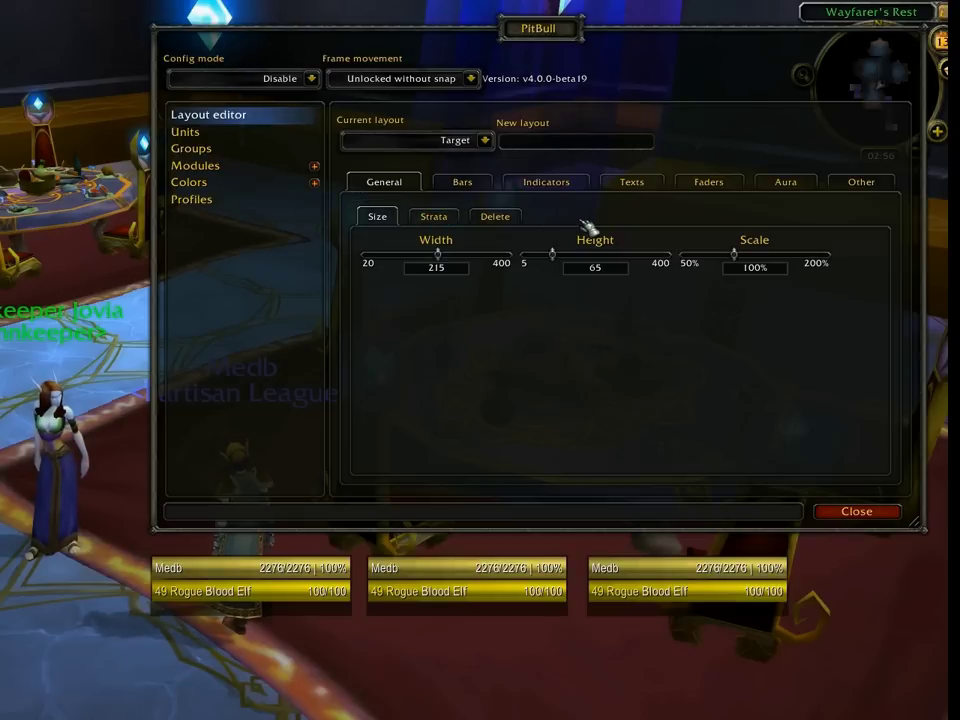
# In the Target layout's Texts, disable the Cast, Cast time and Class texts
pyautogui.click(634, 186)
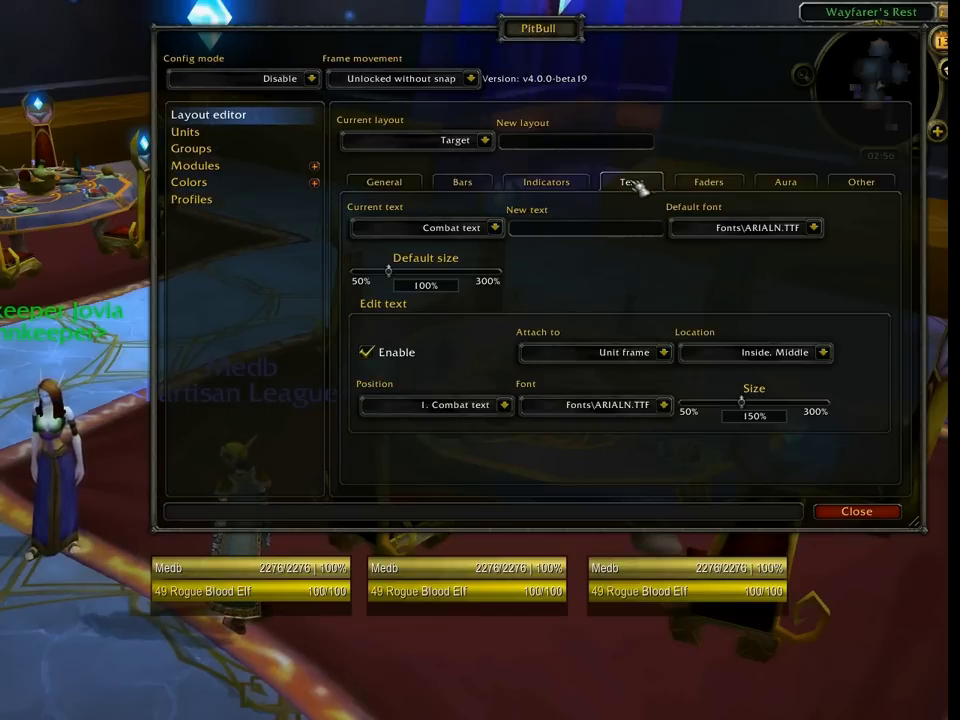
pyautogui.click(496, 229)
pyautogui.click(395, 261)
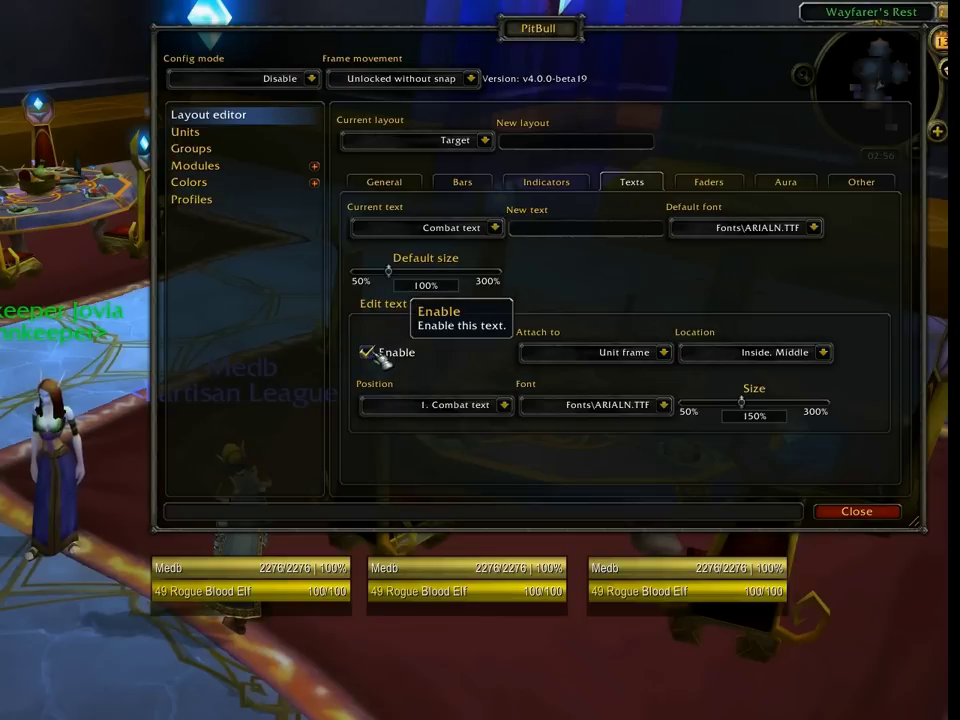
pyautogui.click(496, 228)
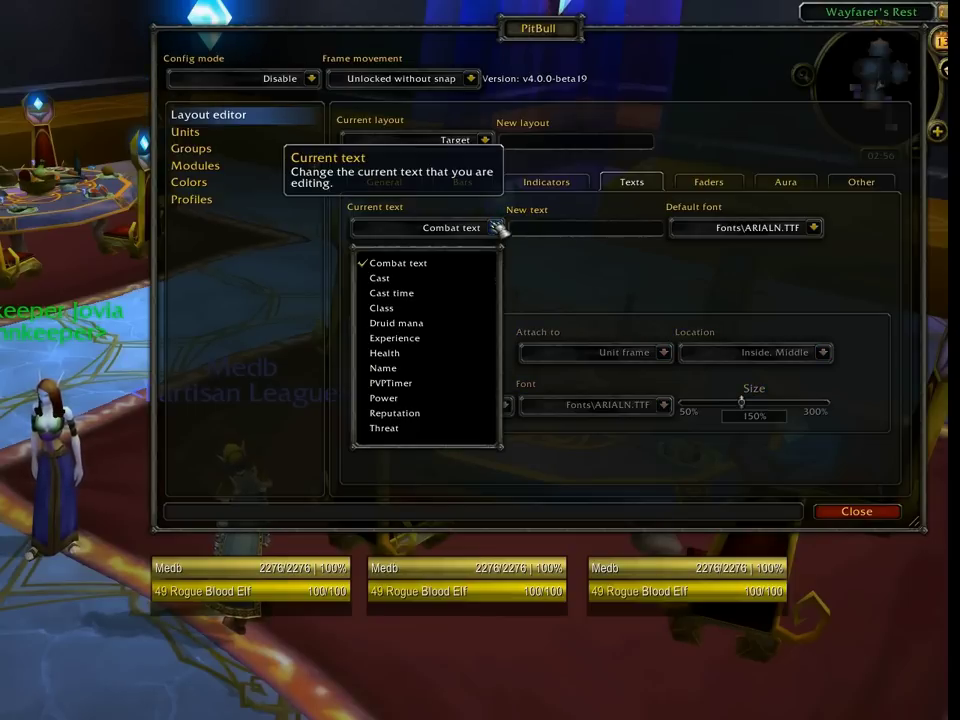
pyautogui.click(405, 277)
pyautogui.click(366, 351)
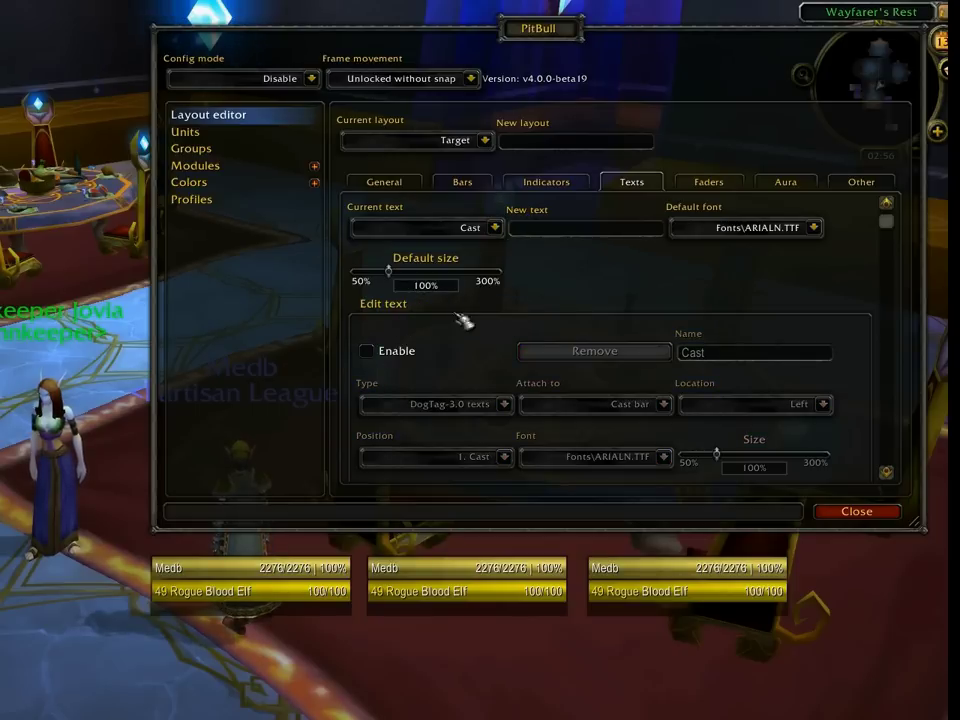
pyautogui.click(496, 228)
pyautogui.click(392, 293)
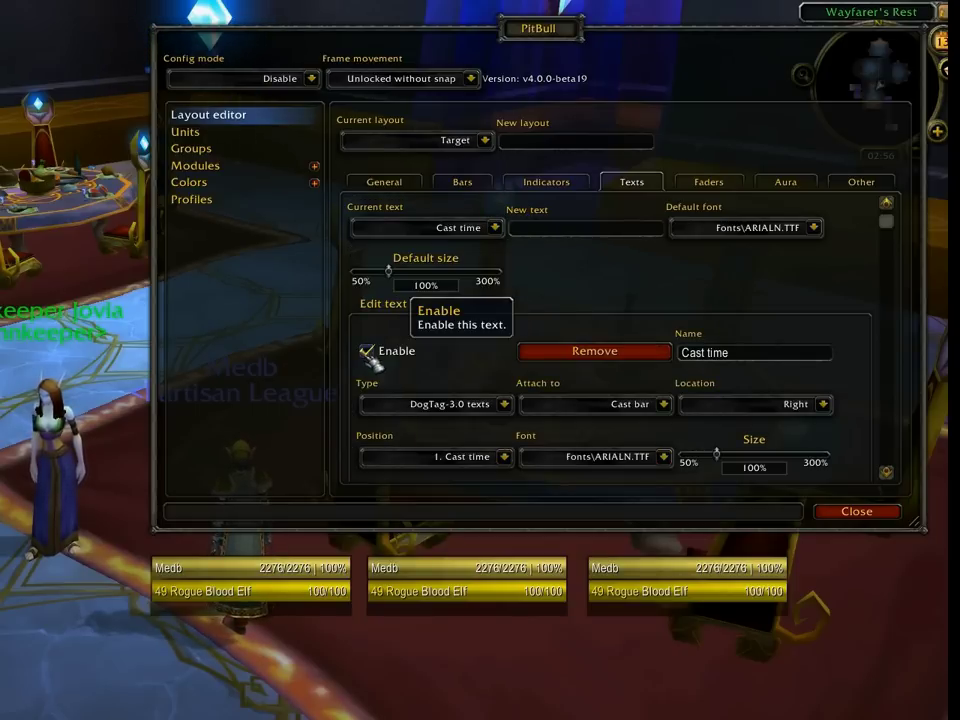
pyautogui.click(366, 351)
pyautogui.click(504, 228)
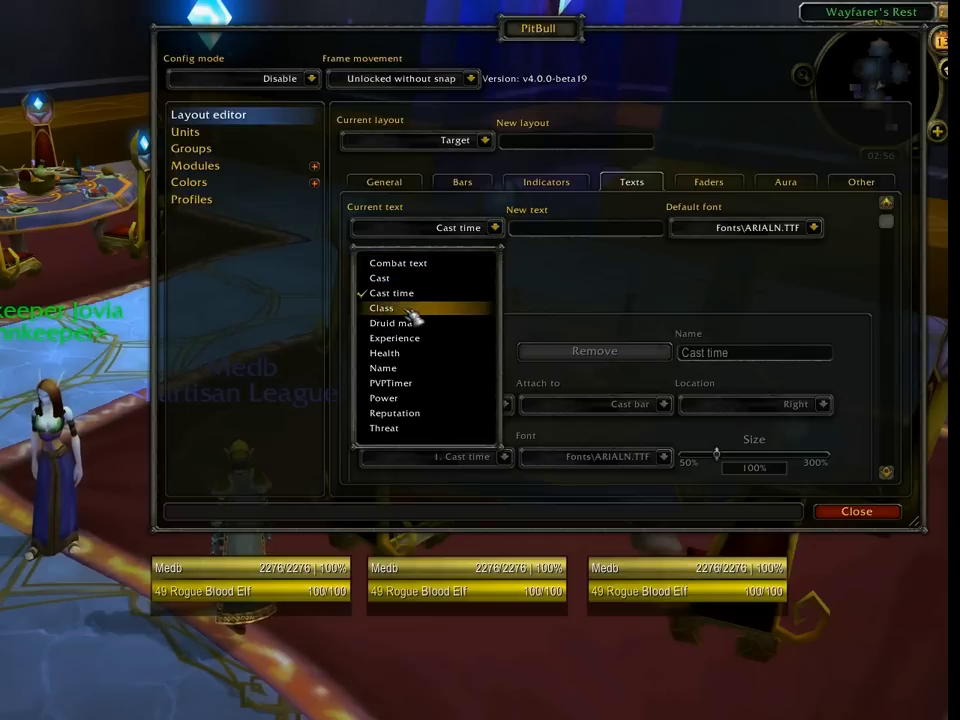
pyautogui.click(412, 309)
pyautogui.click(366, 351)
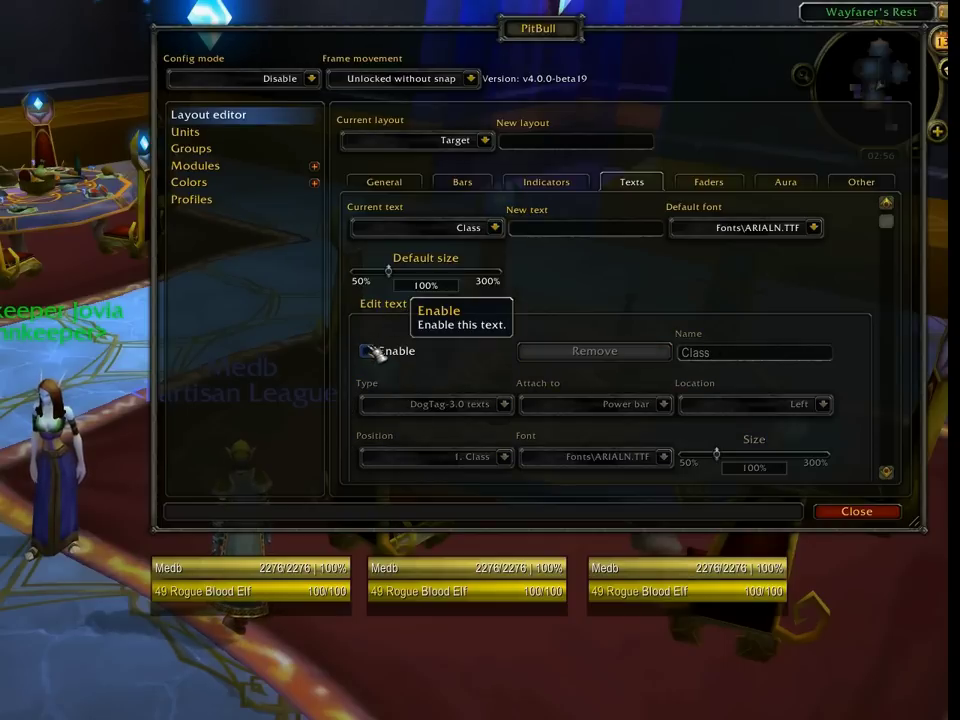
# Disable the Druid mana, Experience, Health and Name texts
pyautogui.click(497, 227)
pyautogui.click(385, 323)
pyautogui.click(366, 351)
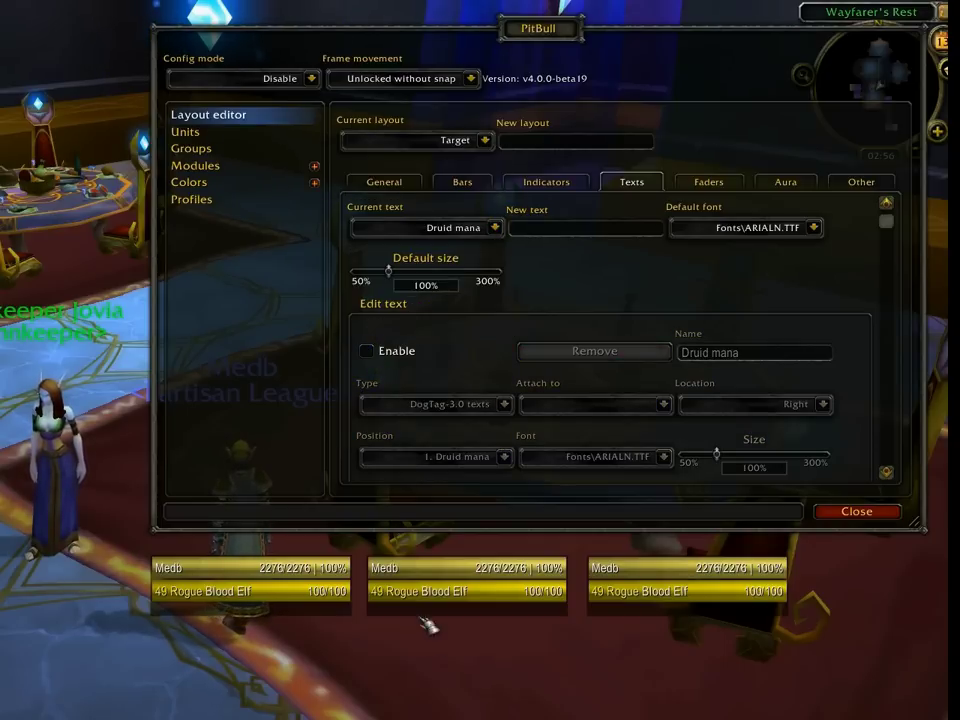
pyautogui.click(496, 228)
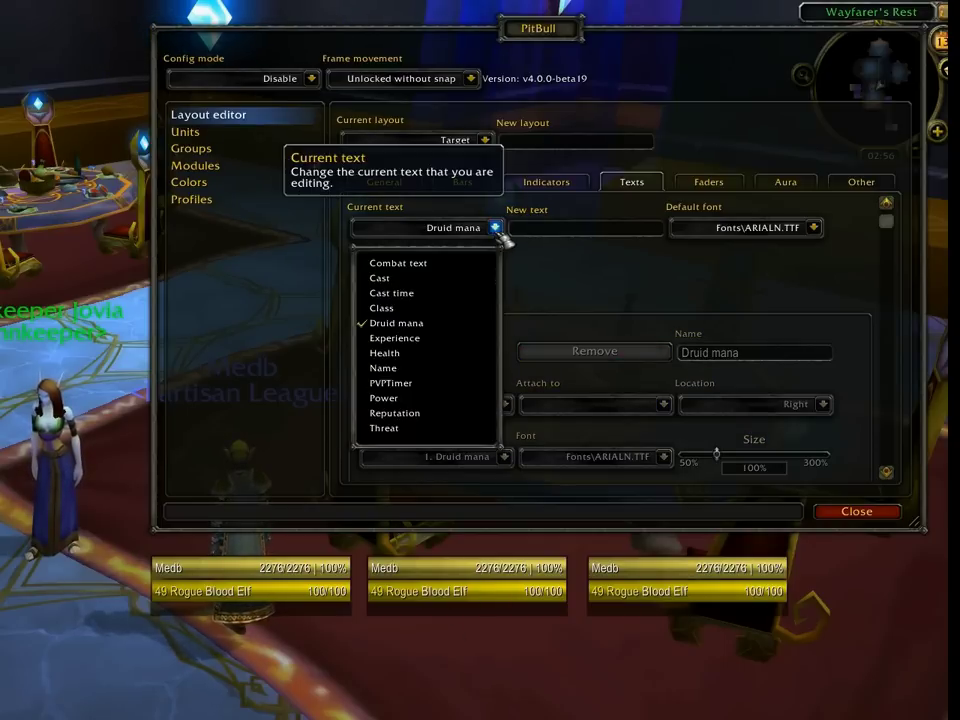
pyautogui.click(420, 325)
pyautogui.click(497, 227)
pyautogui.click(410, 338)
pyautogui.click(393, 349)
pyautogui.click(496, 227)
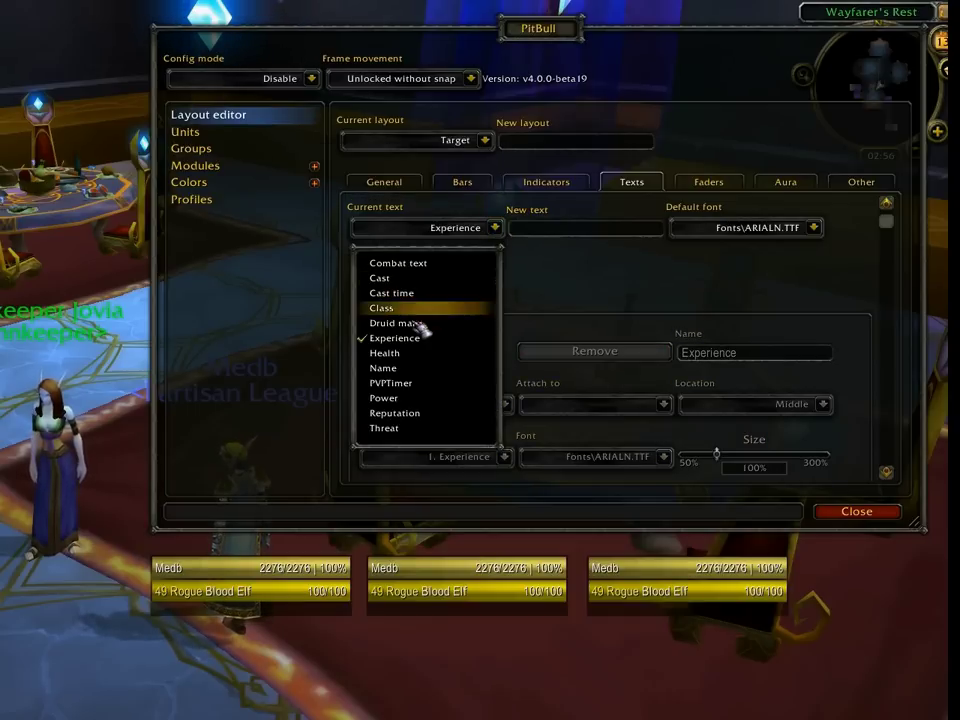
pyautogui.click(404, 358)
pyautogui.click(376, 349)
pyautogui.click(496, 227)
pyautogui.click(406, 367)
pyautogui.click(376, 349)
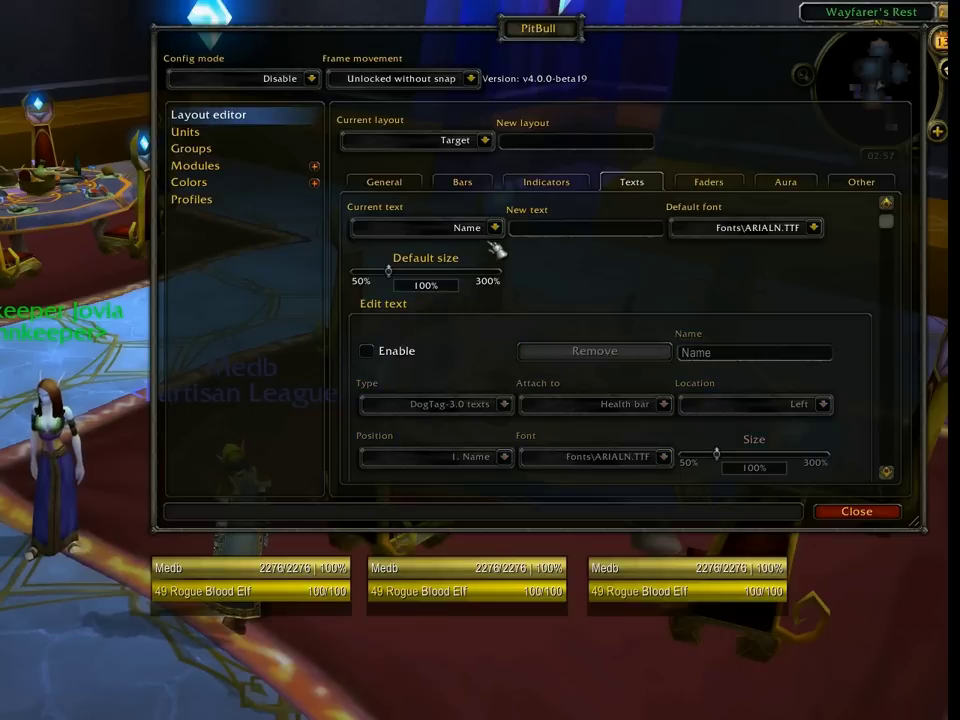
# Disable the PVPTimer, Power, Reputation and Threat texts
pyautogui.click(496, 227)
pyautogui.click(392, 383)
pyautogui.click(376, 349)
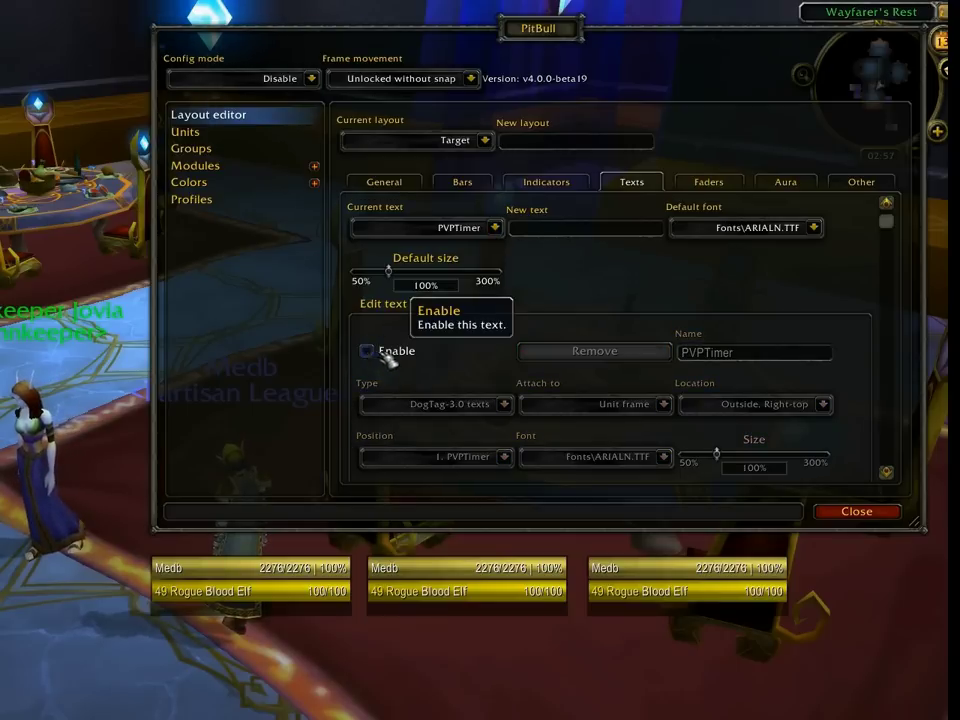
pyautogui.click(496, 227)
pyautogui.click(404, 393)
pyautogui.click(368, 350)
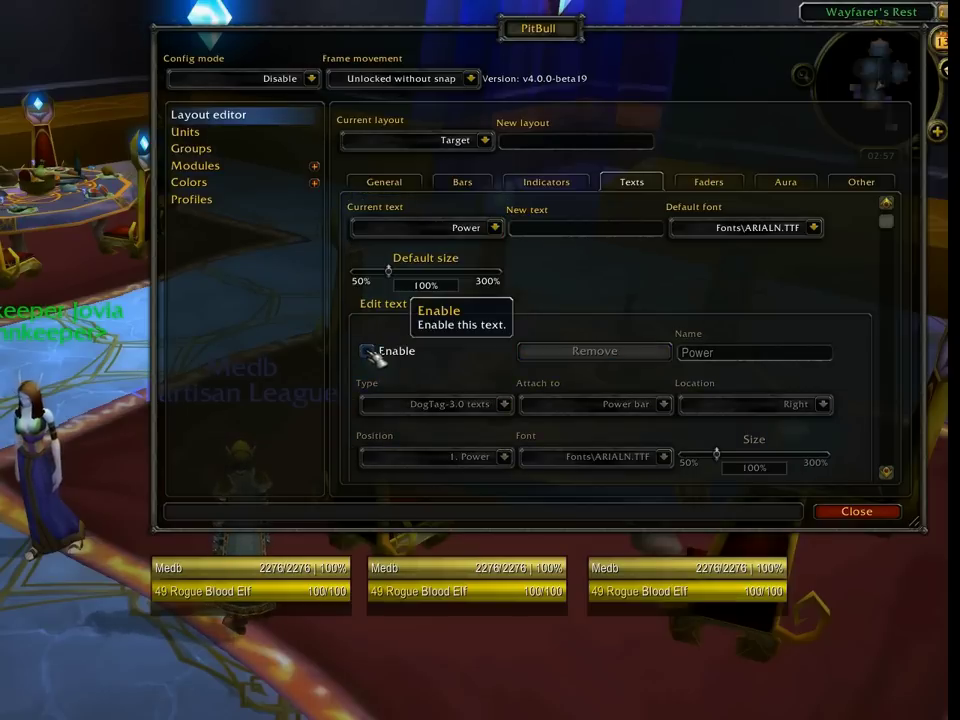
pyautogui.click(496, 227)
pyautogui.click(390, 412)
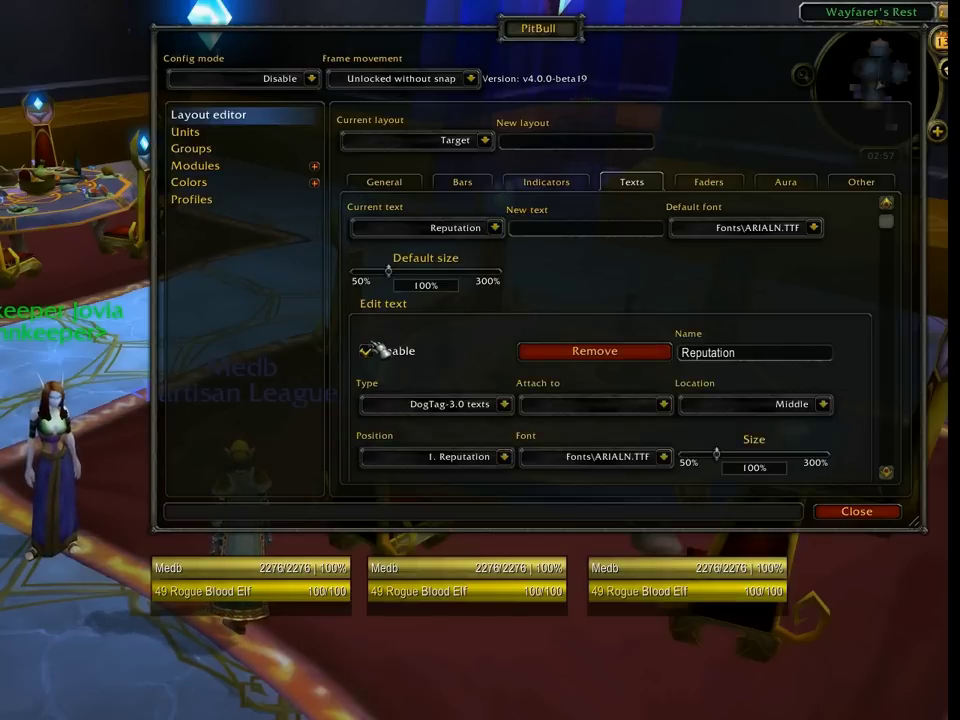
pyautogui.click(368, 350)
pyautogui.click(496, 227)
pyautogui.click(388, 427)
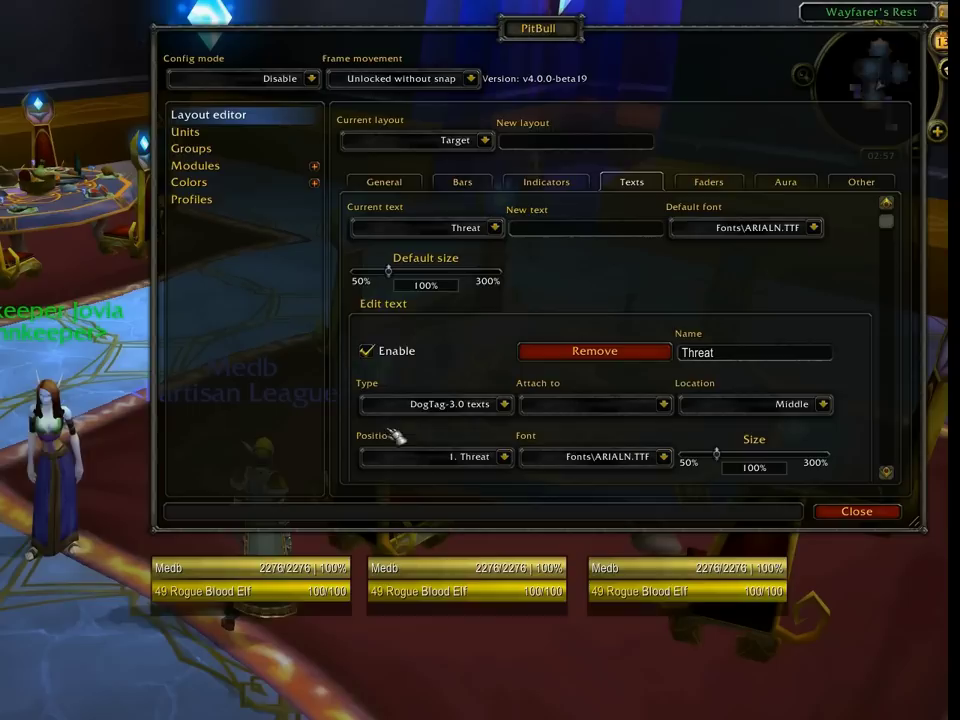
pyautogui.click(384, 352)
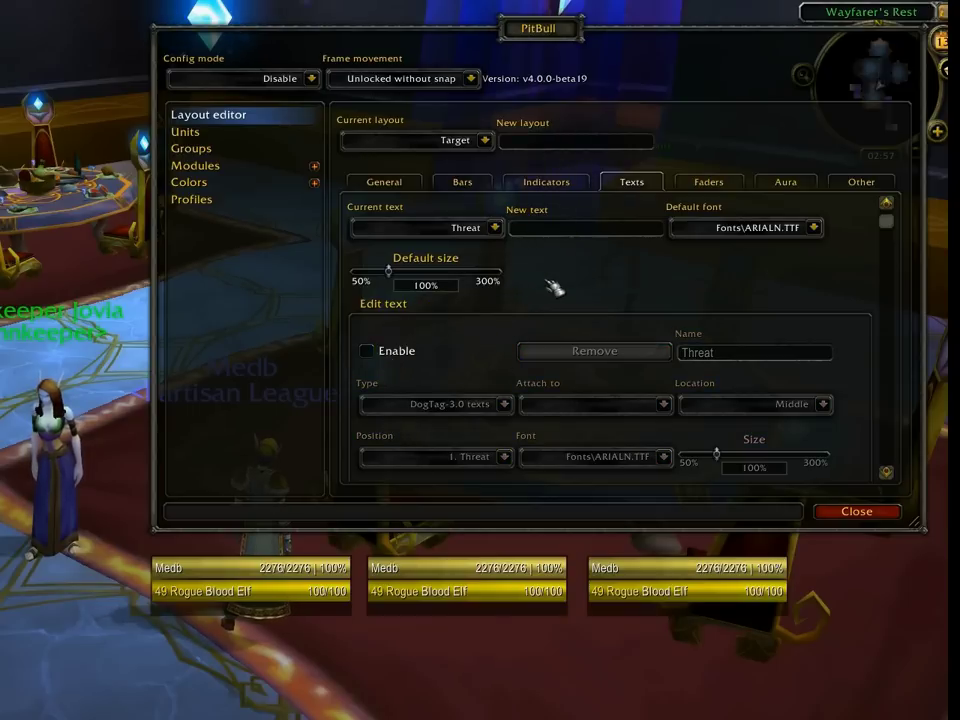
pyautogui.click(455, 181)
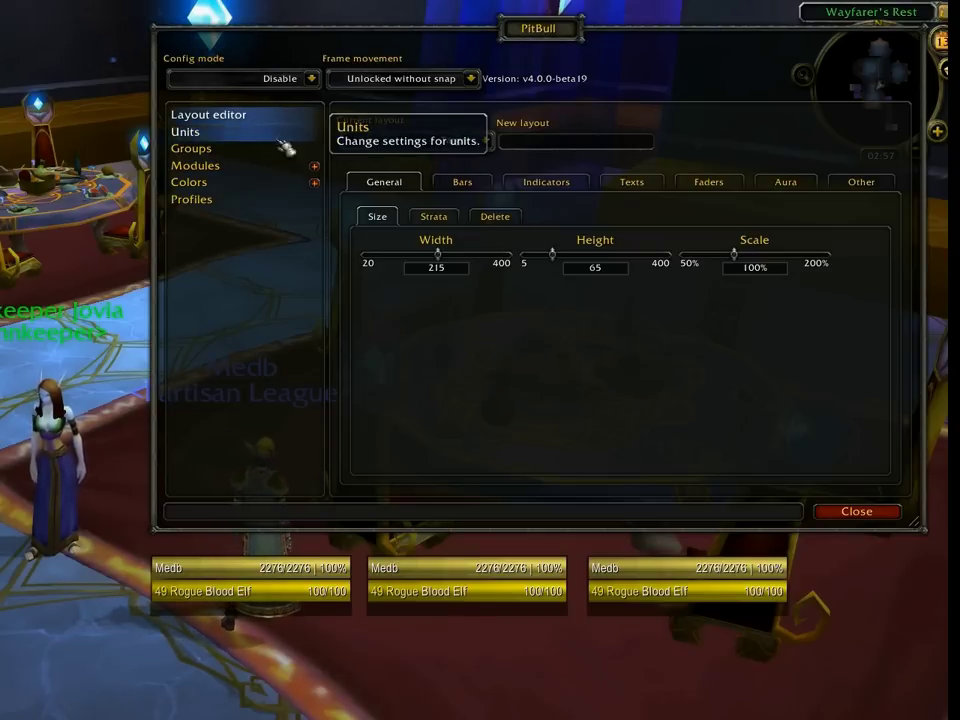
pyautogui.click(199, 139)
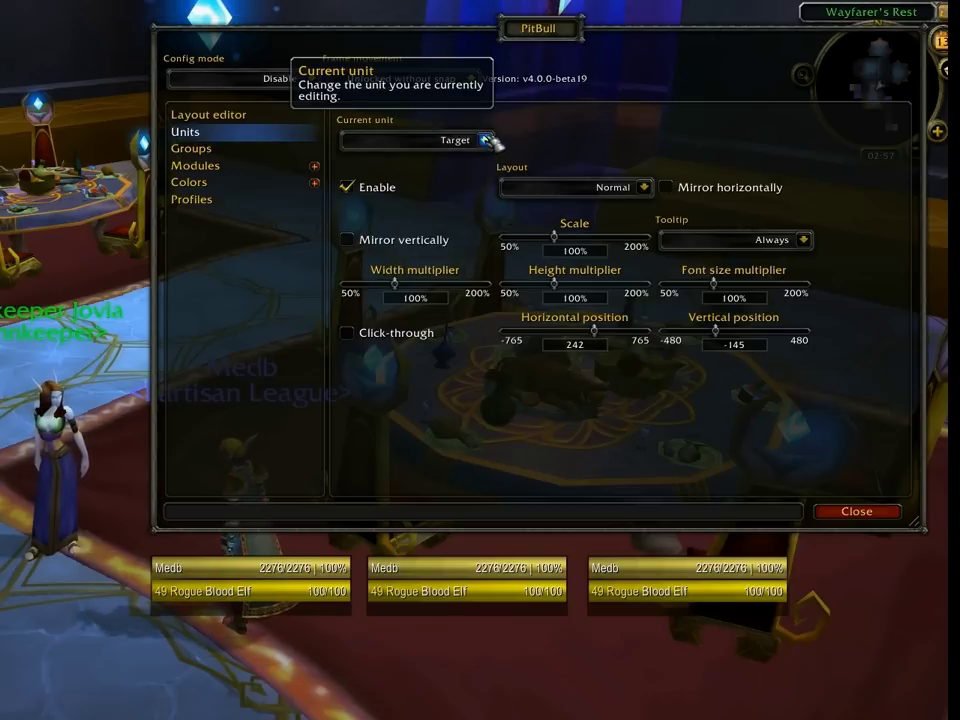
# Choose Target in the Target unit's Layout dropdown so its frame shows no text
pyautogui.click(646, 187)
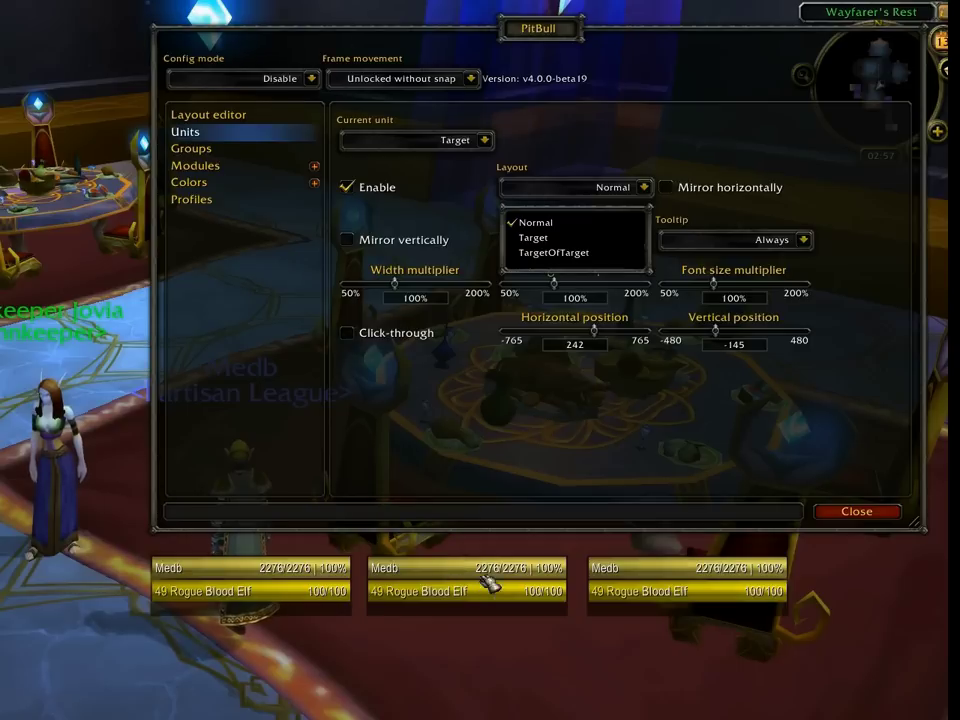
pyautogui.click(558, 240)
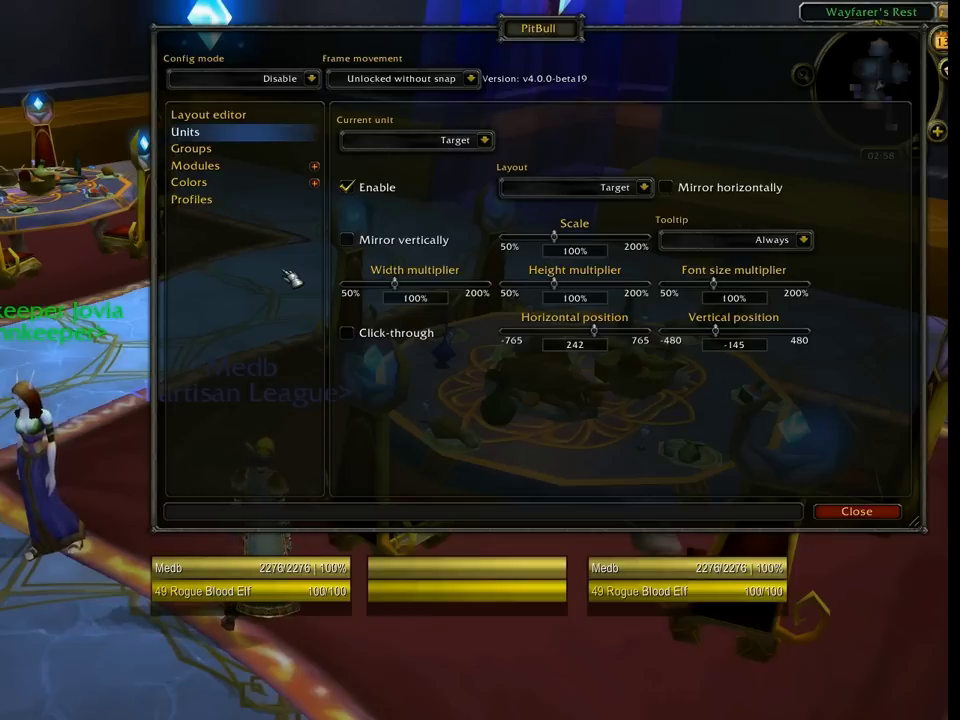
# Set the TargetOfTarget layout's frame width to 130 and height to 30
pyautogui.click(246, 115)
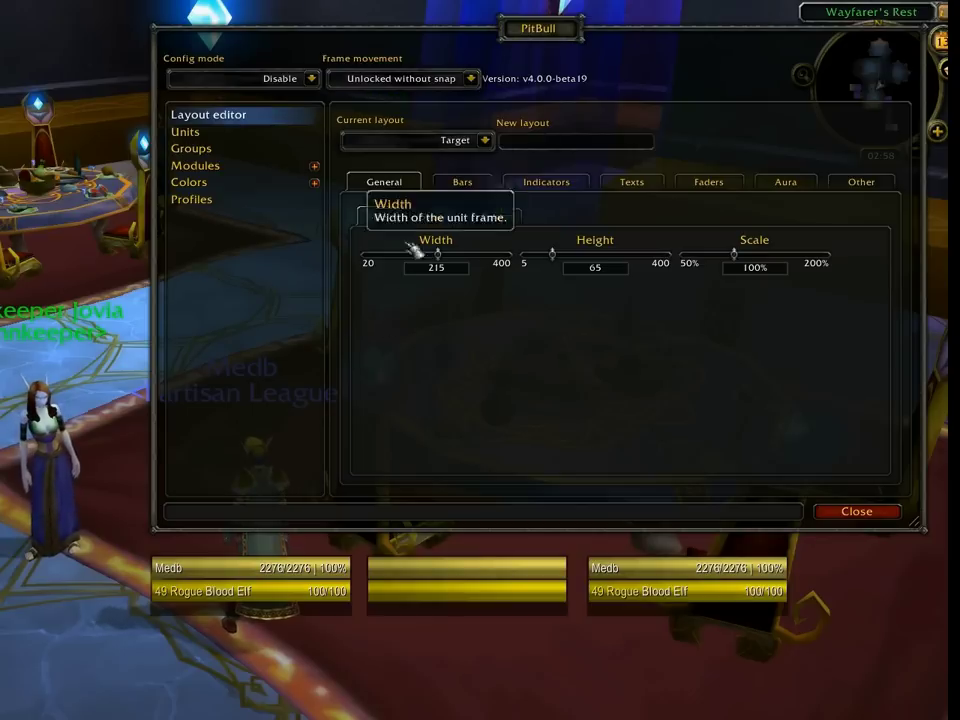
pyautogui.click(486, 140)
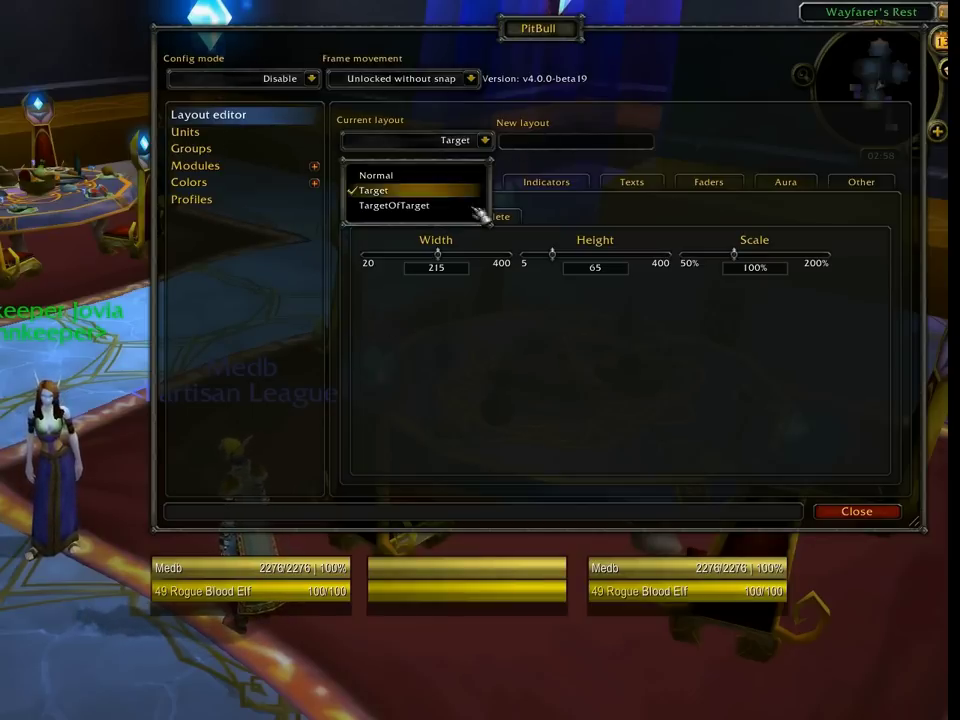
pyautogui.click(411, 206)
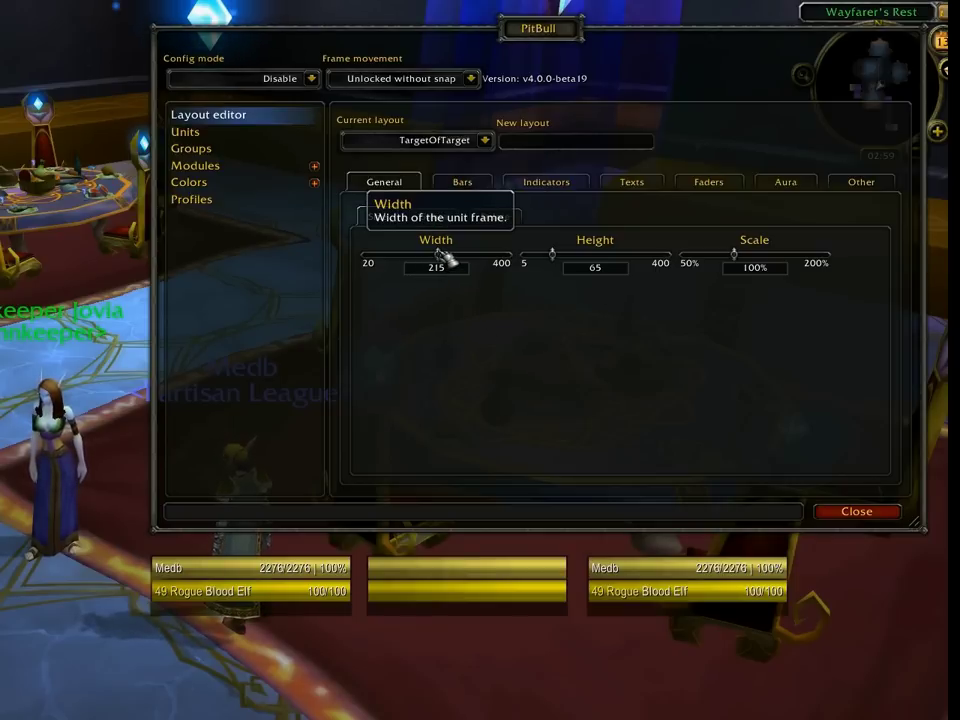
pyautogui.moveTo(442, 257); pyautogui.dragTo(429, 256)
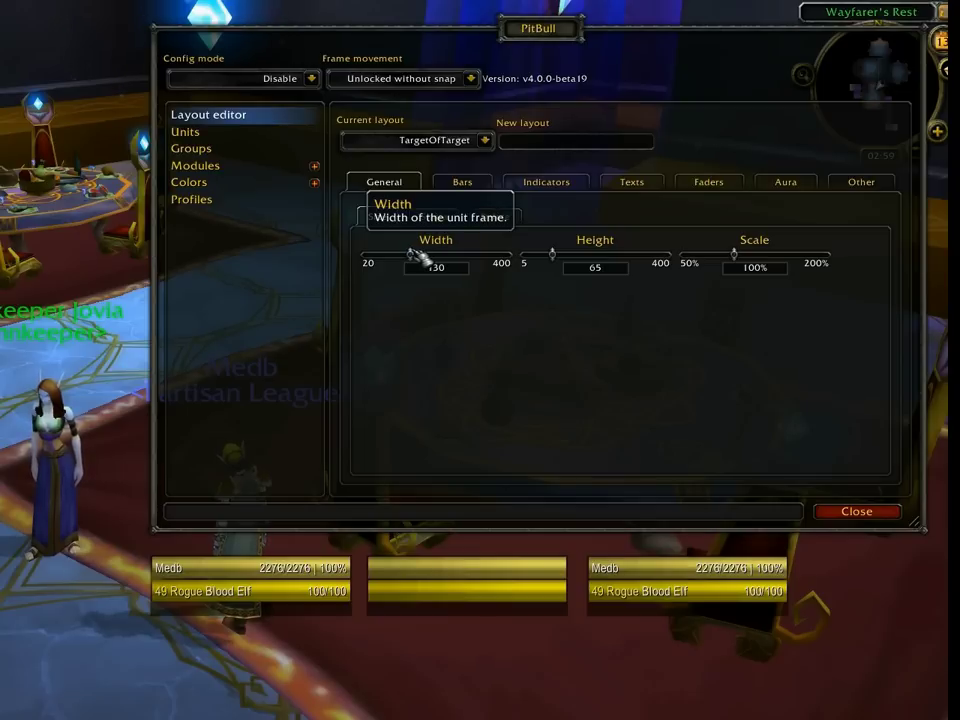
pyautogui.moveTo(553, 256); pyautogui.dragTo(544, 259)
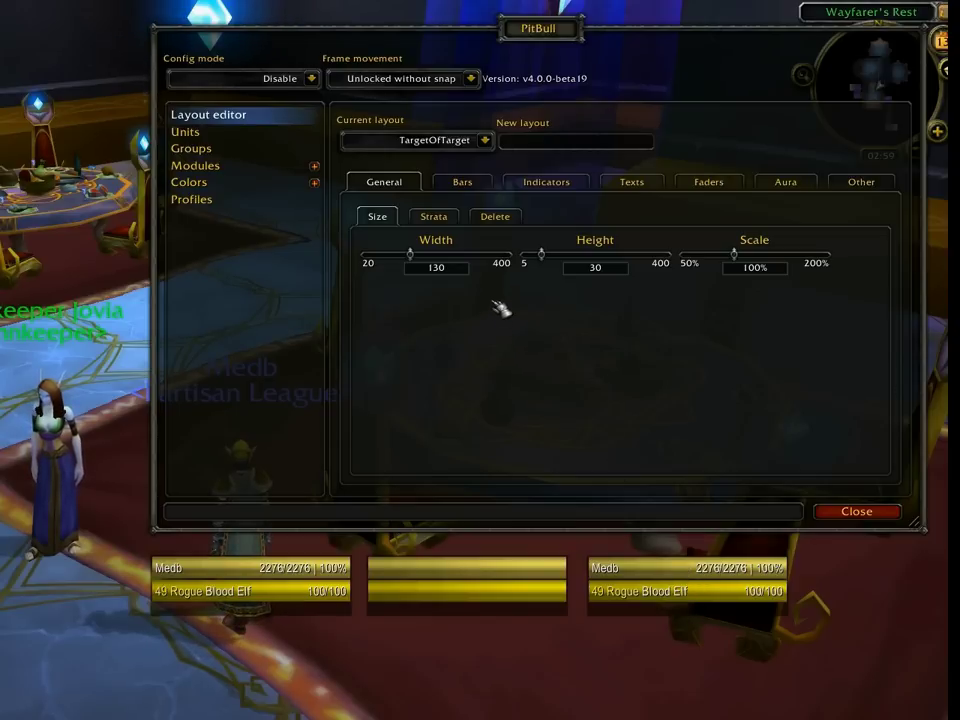
# Set PitBull's config mode to Solo to preview the frames
pyautogui.click(548, 183)
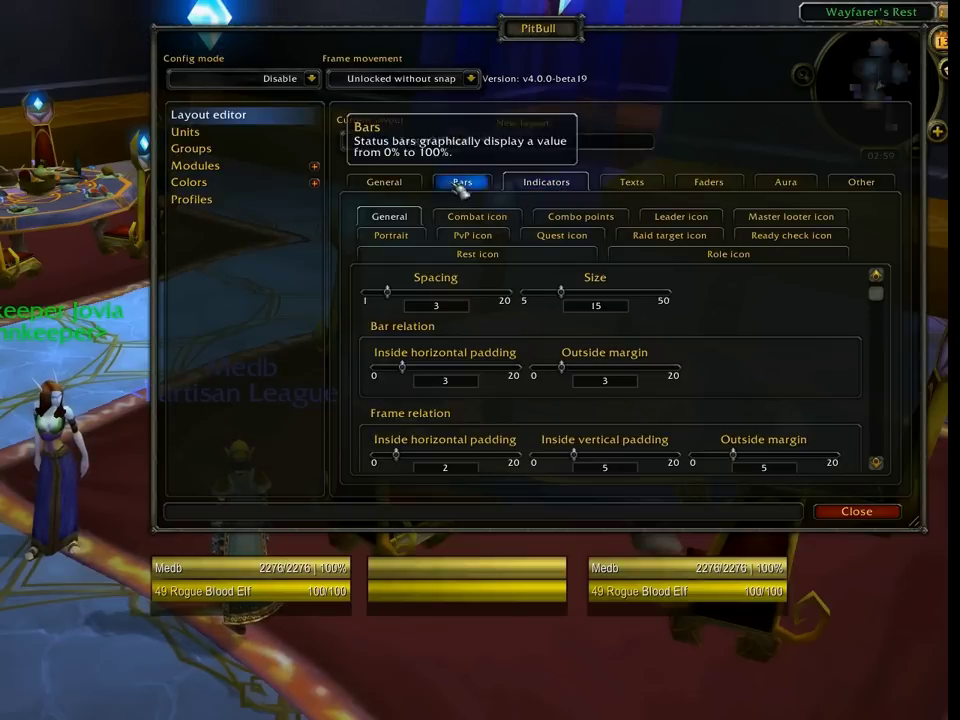
pyautogui.click(313, 79)
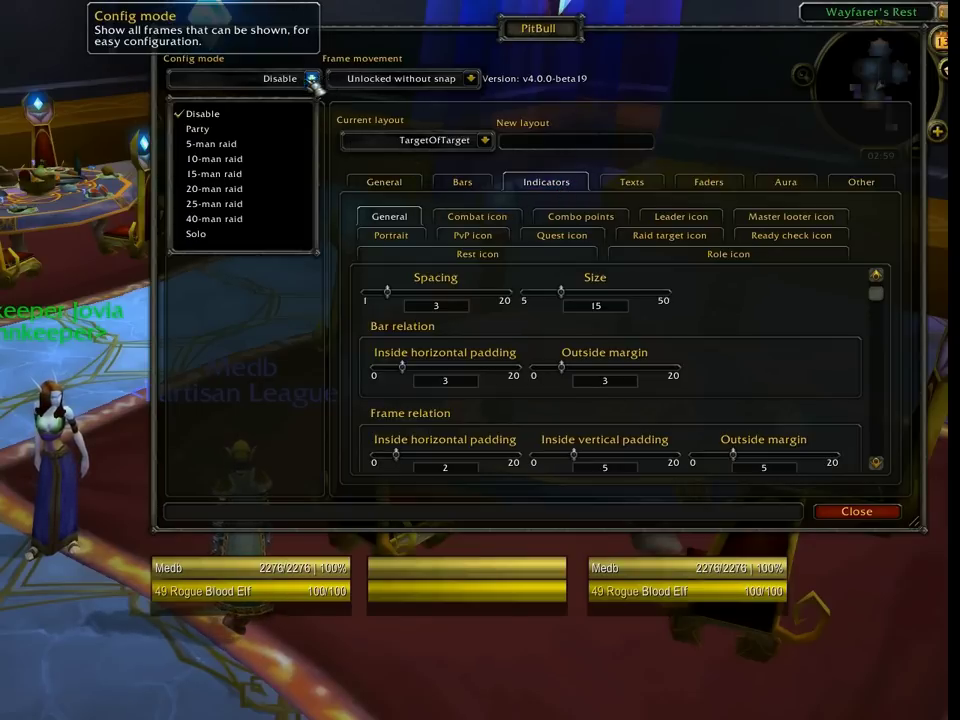
pyautogui.click(213, 236)
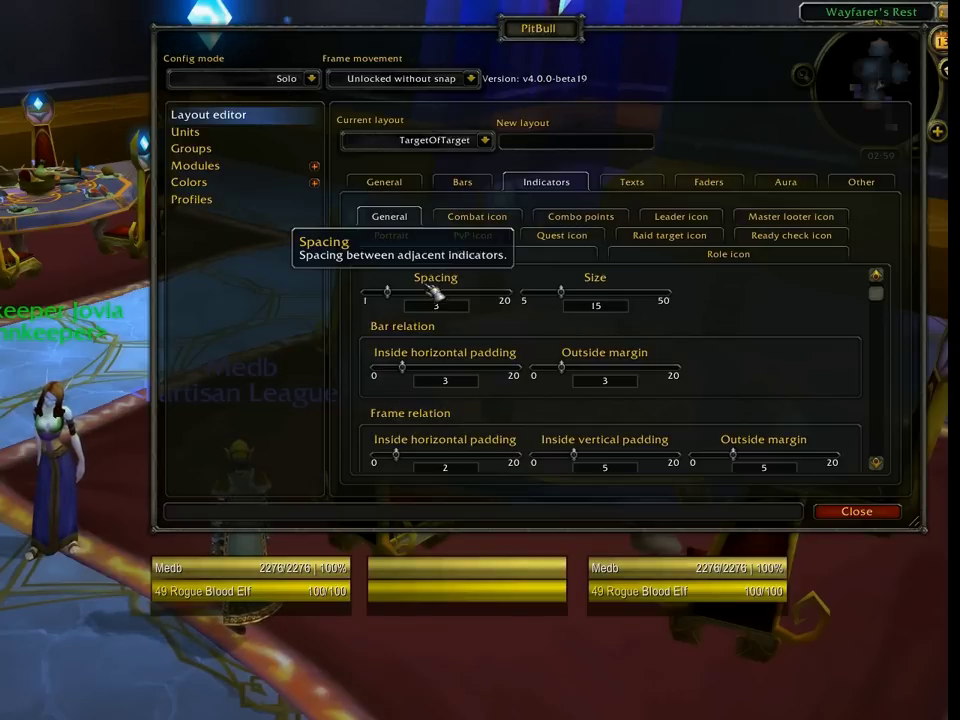
# Enable the Portrait indicator in the TargetOfTarget layout
pyautogui.click(487, 216)
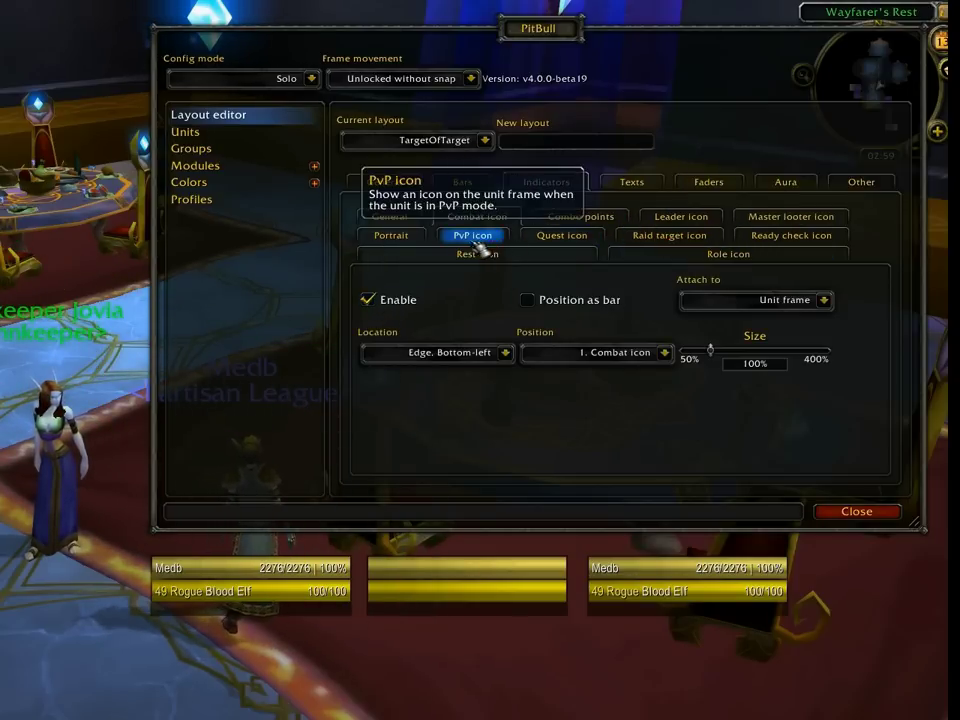
pyautogui.click(391, 236)
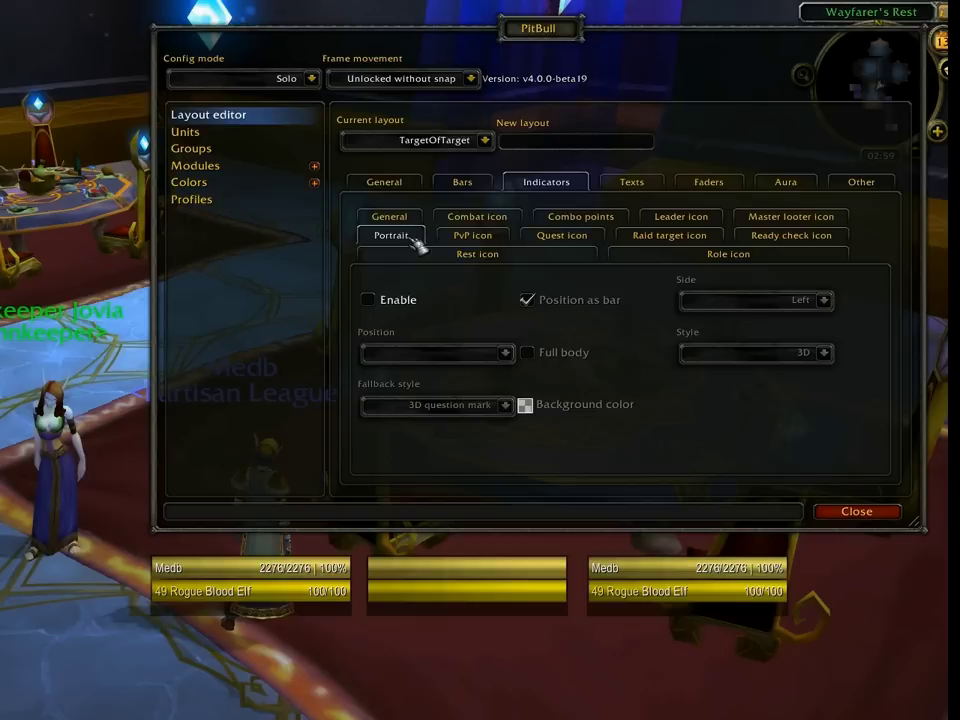
pyautogui.click(398, 301)
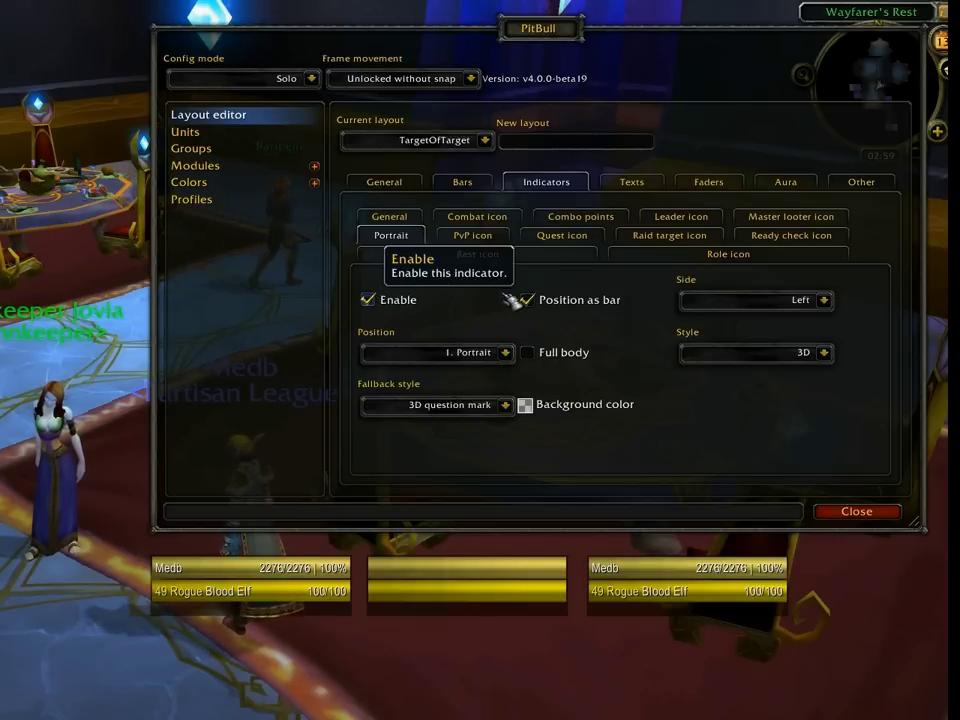
# Assign the TargetOfTarget layout to the Target's target unit, then return to the Layout editor
pyautogui.click(203, 138)
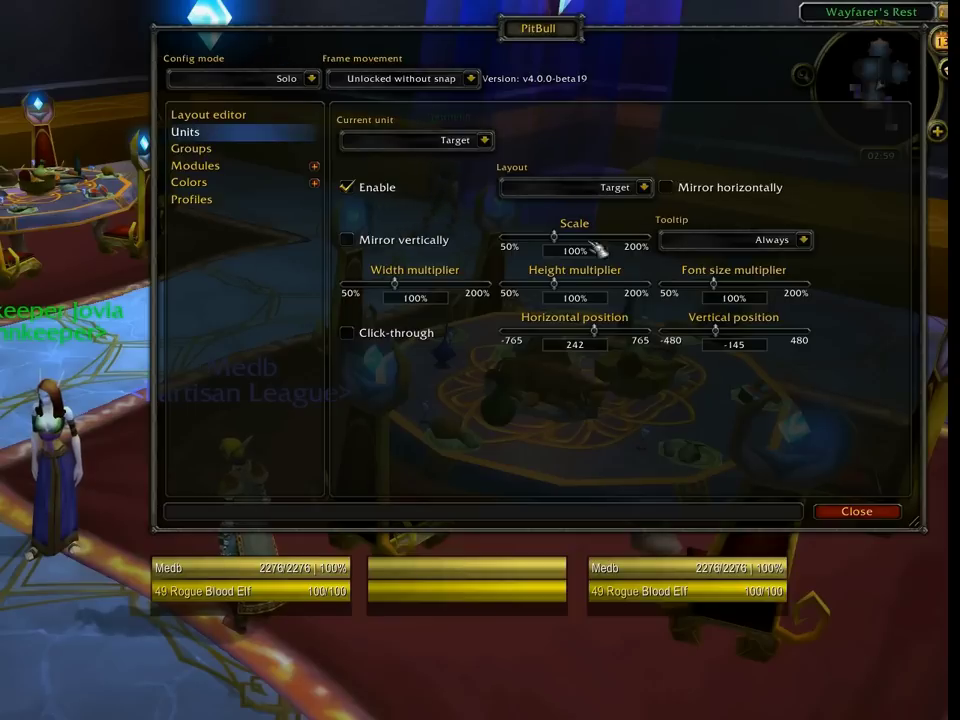
pyautogui.click(485, 140)
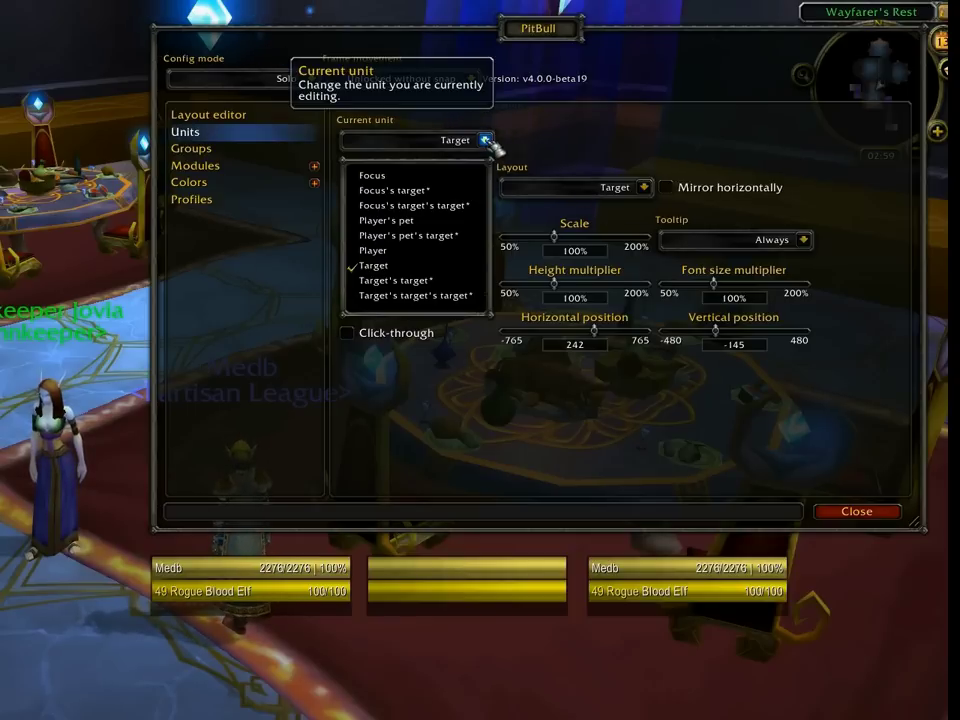
pyautogui.click(395, 281)
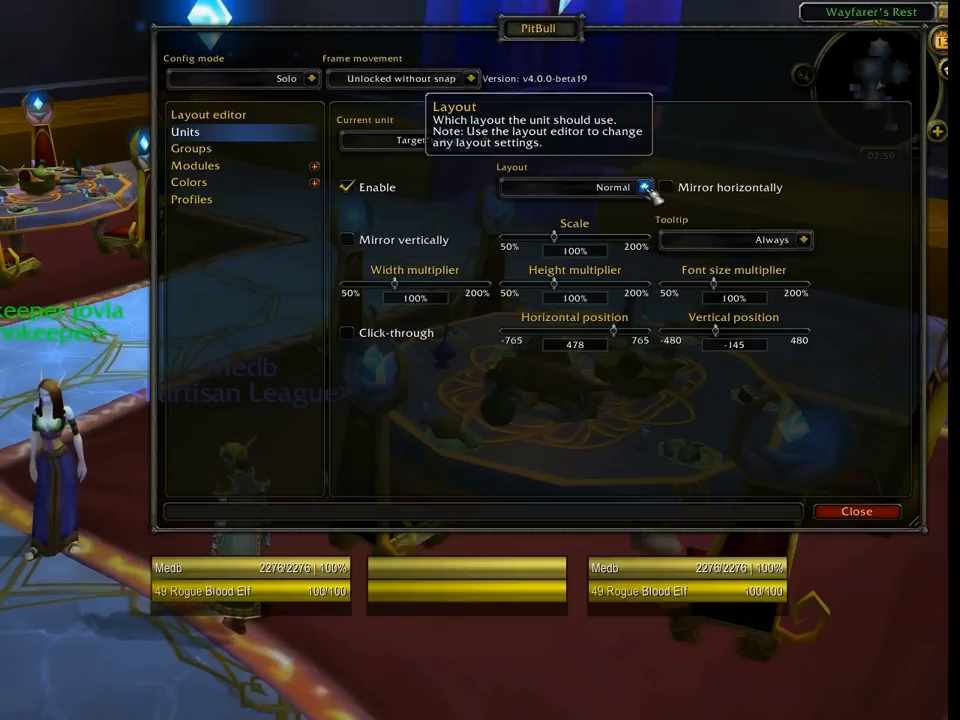
pyautogui.click(645, 187)
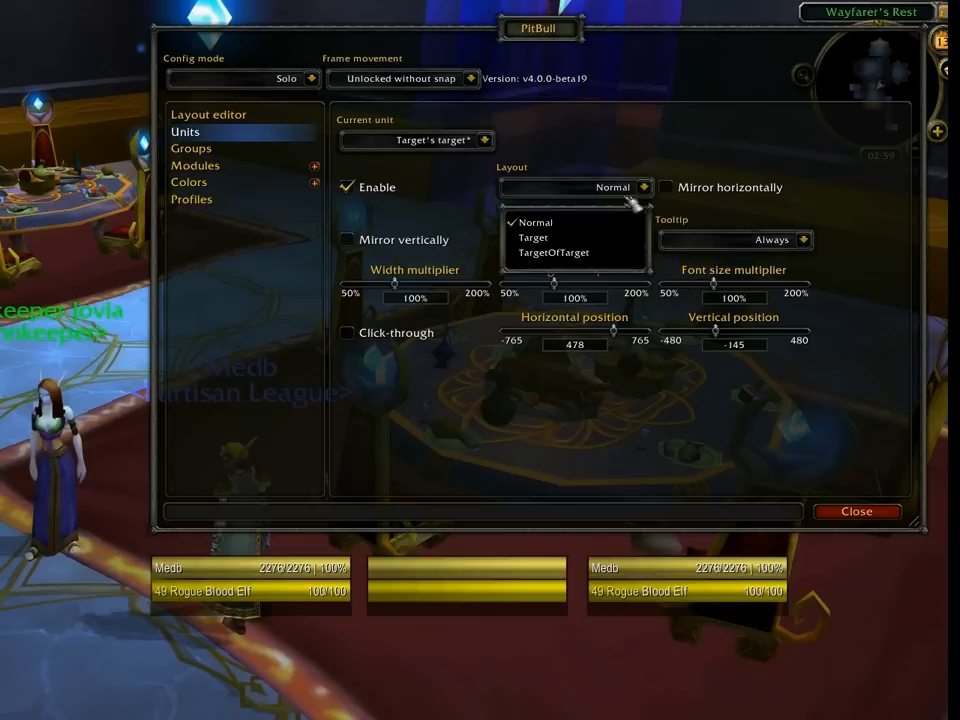
pyautogui.click(560, 253)
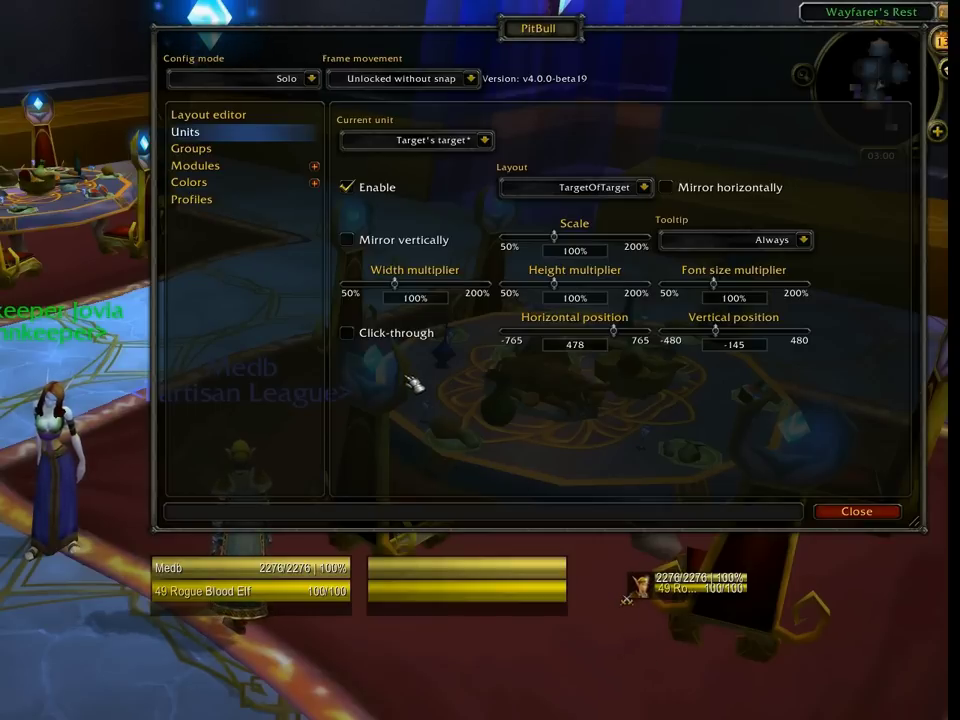
pyautogui.click(258, 115)
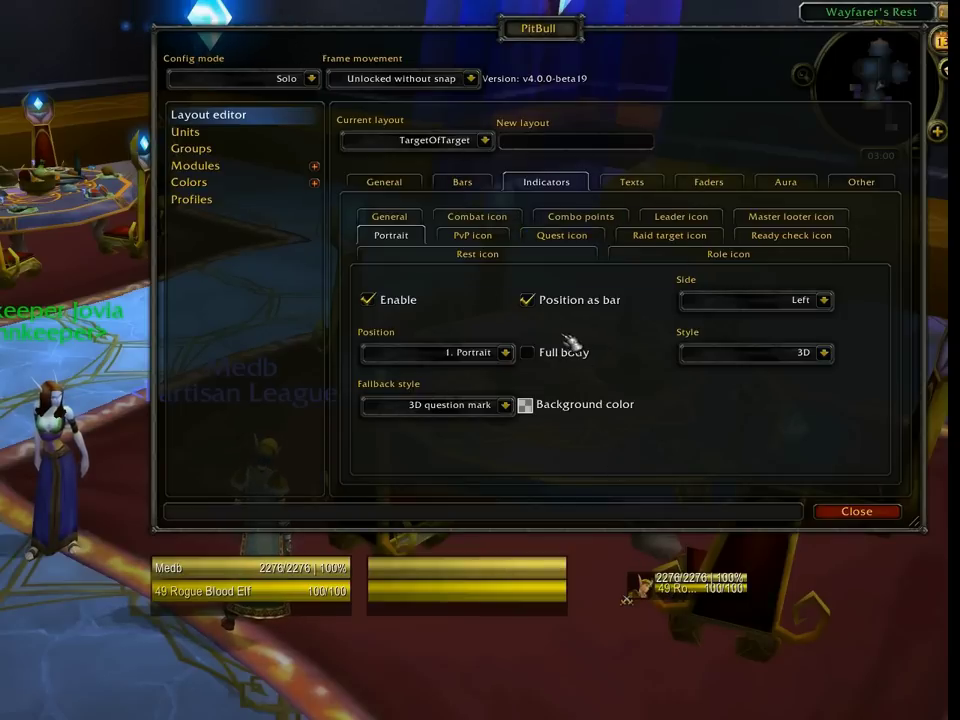
# Keep config mode on Solo and open the Units' Current unit list to choose Focus
pyautogui.click(244, 134)
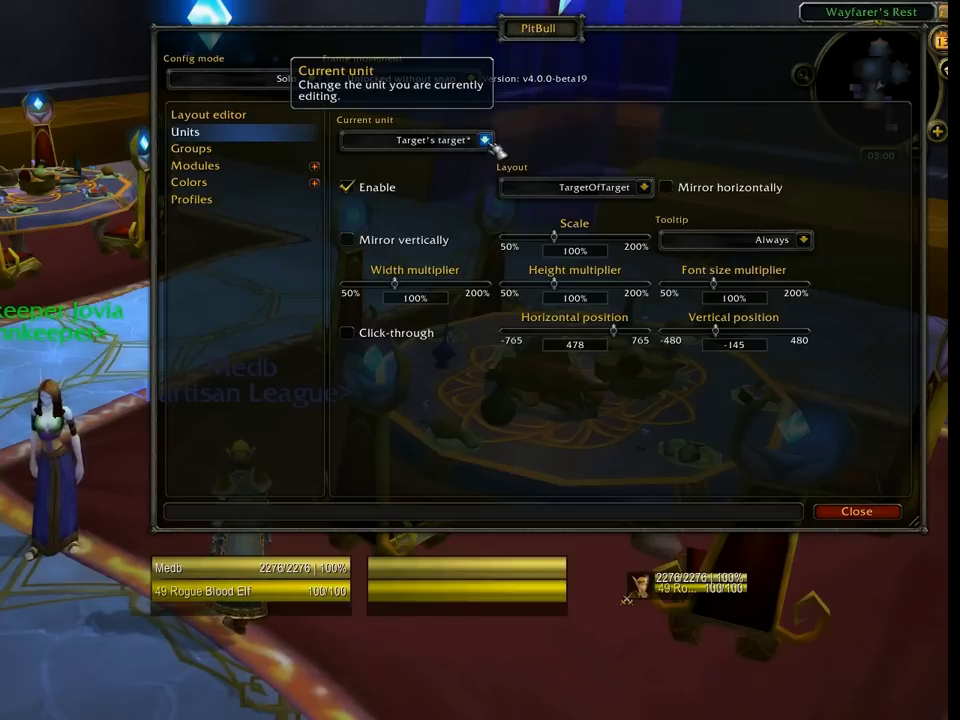
pyautogui.click(295, 115)
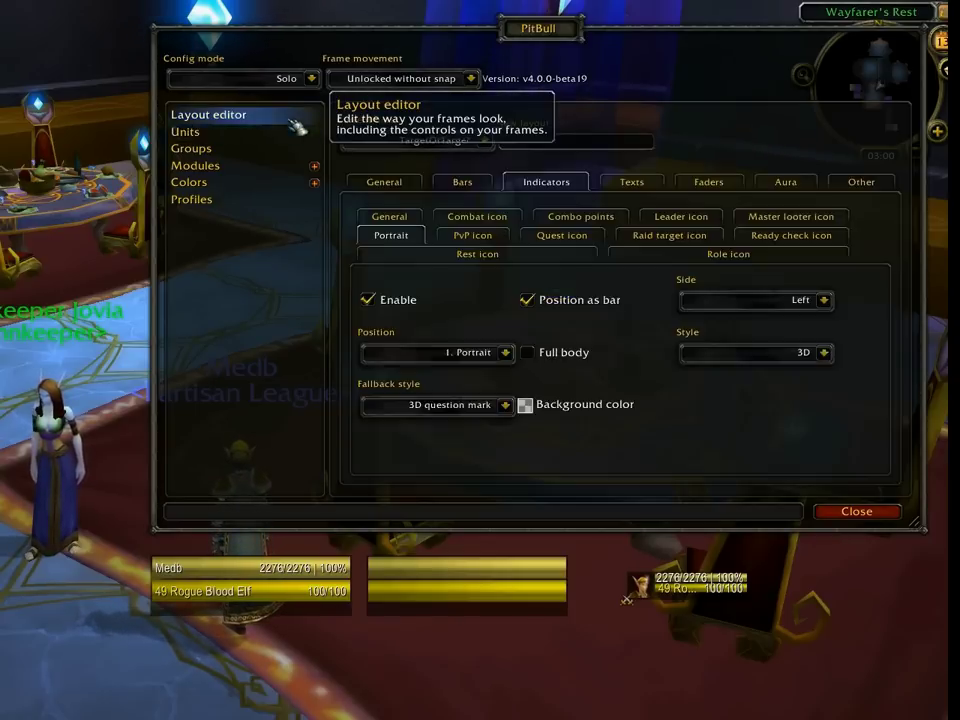
pyautogui.click(548, 147)
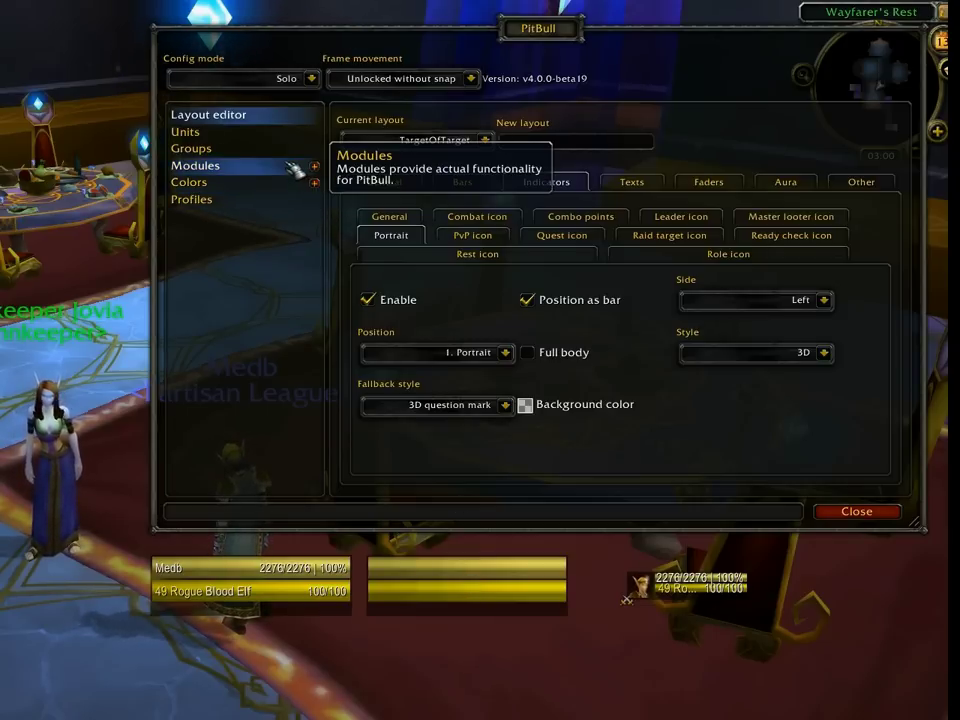
pyautogui.click(314, 79)
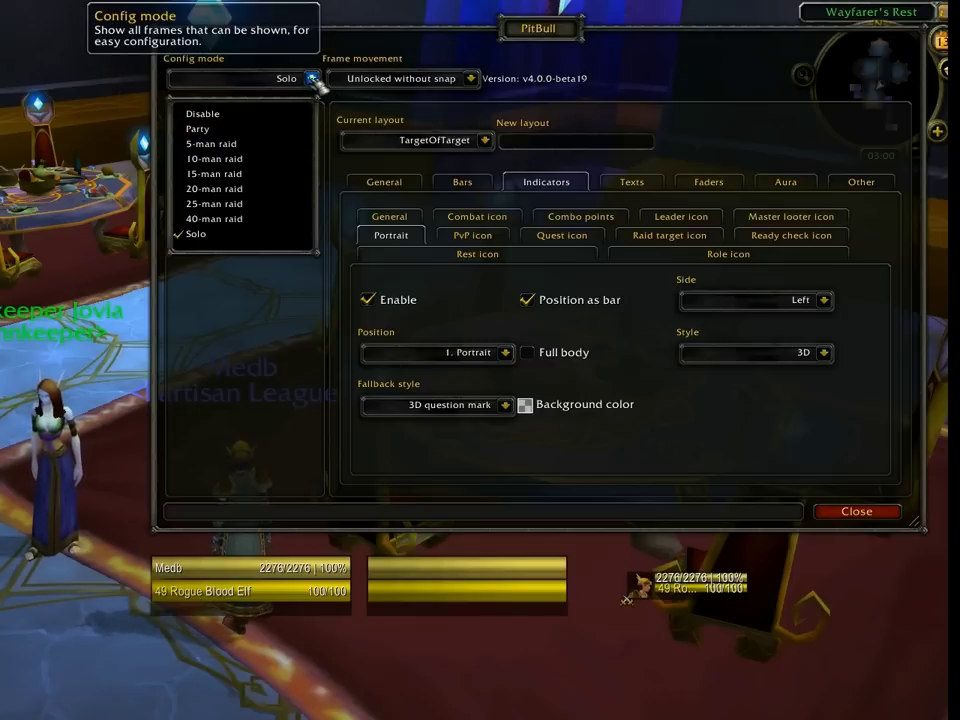
pyautogui.click(313, 79)
pyautogui.click(293, 131)
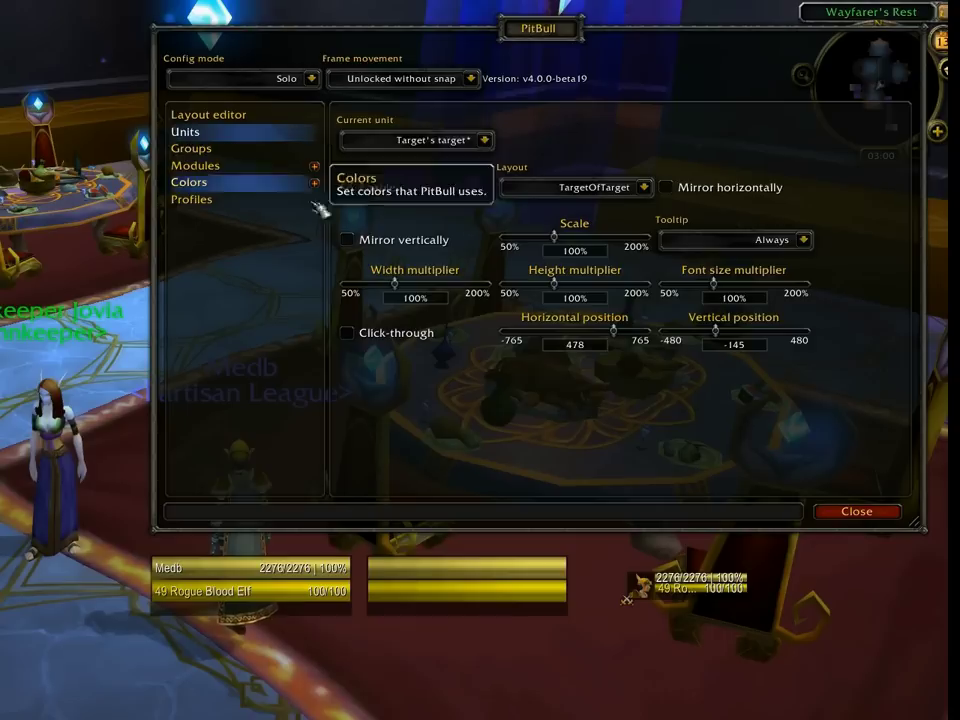
pyautogui.click(485, 141)
# Enable the Focus unit and place its frame right of the target frame, shifting the target's target frame right
pyautogui.click(426, 177)
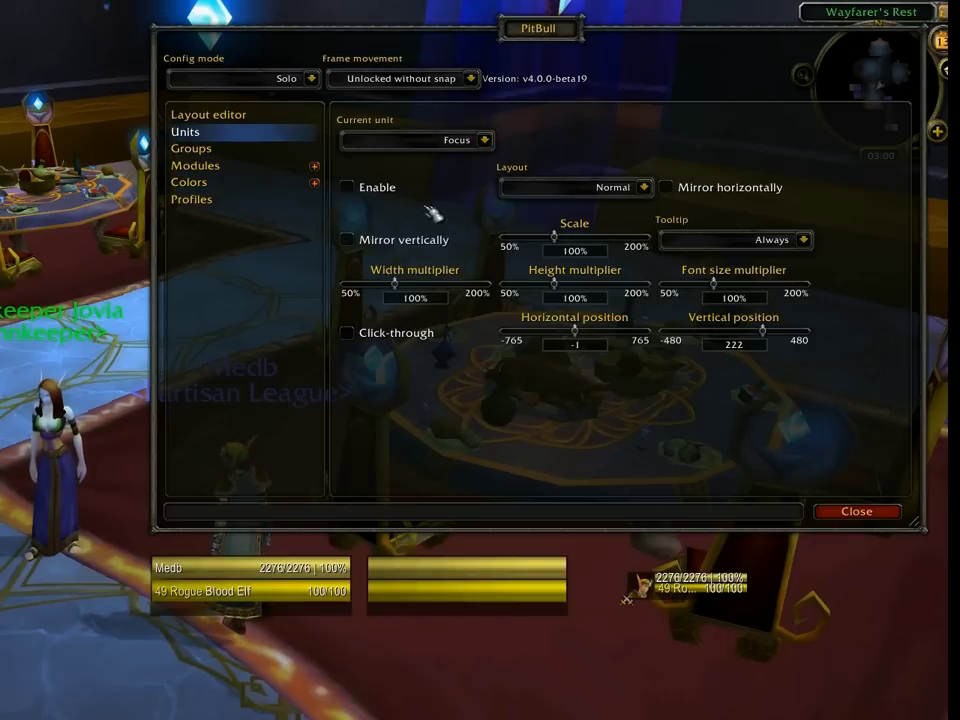
pyautogui.click(347, 187)
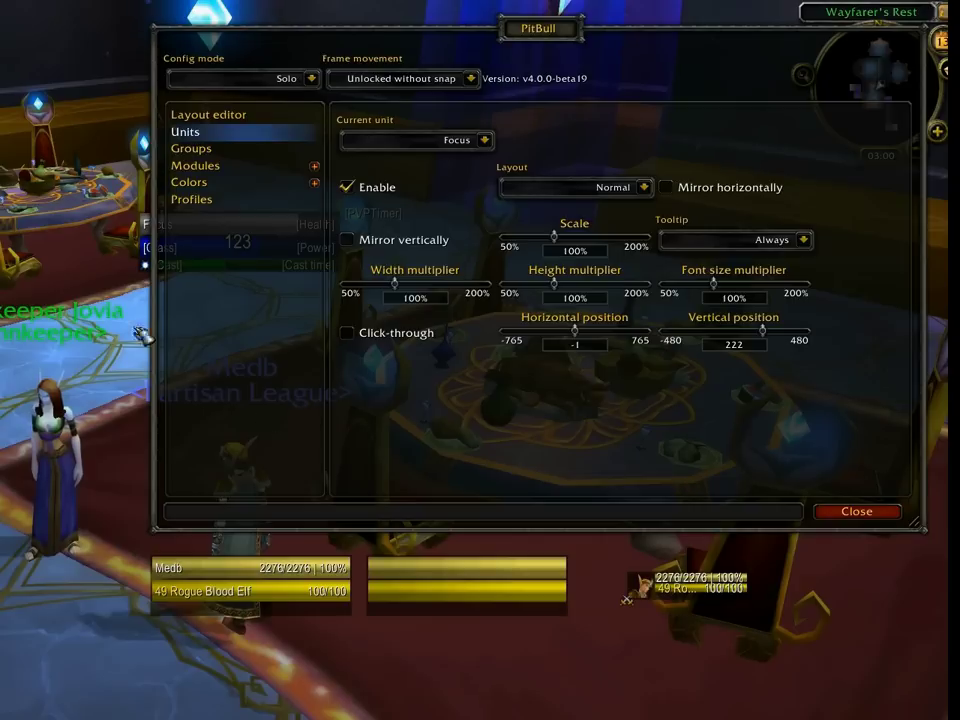
pyautogui.moveTo(155, 232); pyautogui.dragTo(486, 642)
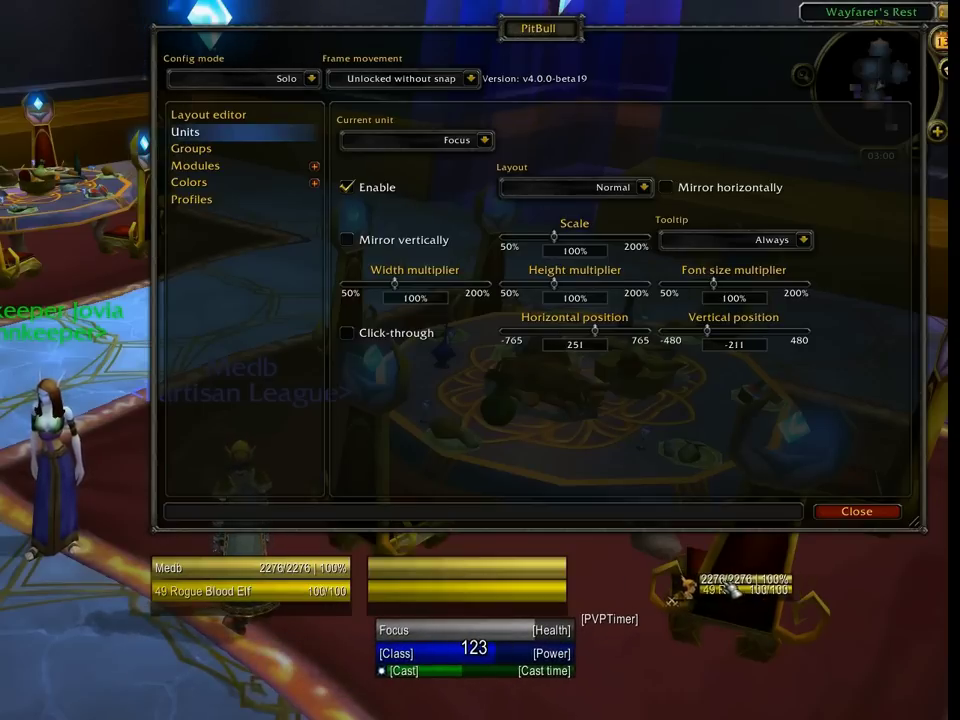
pyautogui.moveTo(622, 571); pyautogui.dragTo(790, 564)
pyautogui.moveTo(851, 551); pyautogui.dragTo(876, 553)
pyautogui.moveTo(458, 638); pyautogui.dragTo(651, 589)
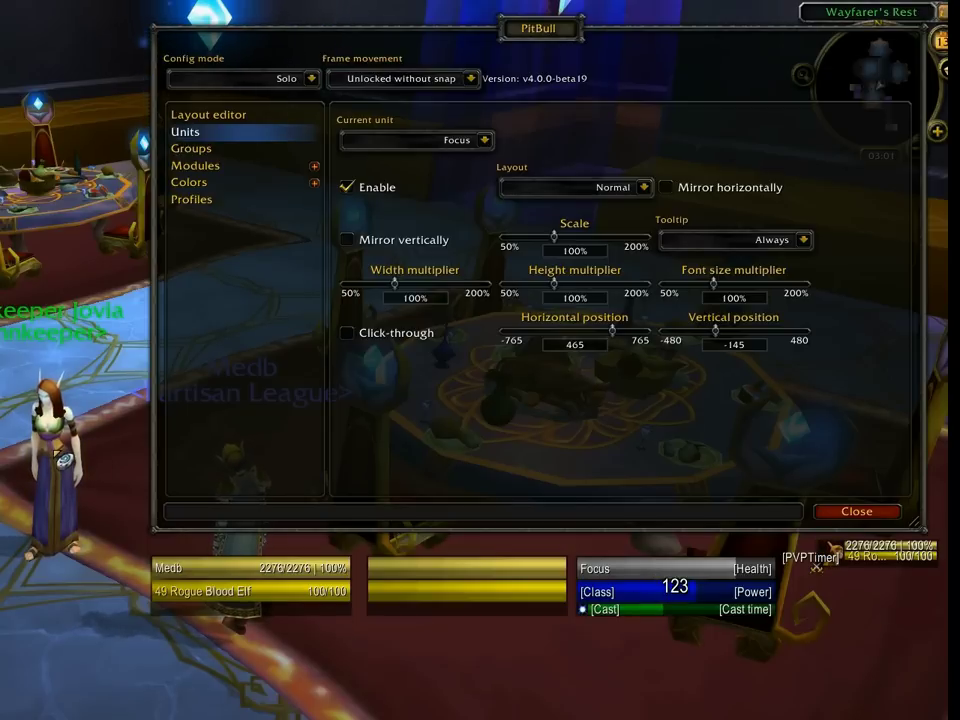
# Target the nearby innkeeper and set it as focus to test the Focus frame
pyautogui.click(72, 410)
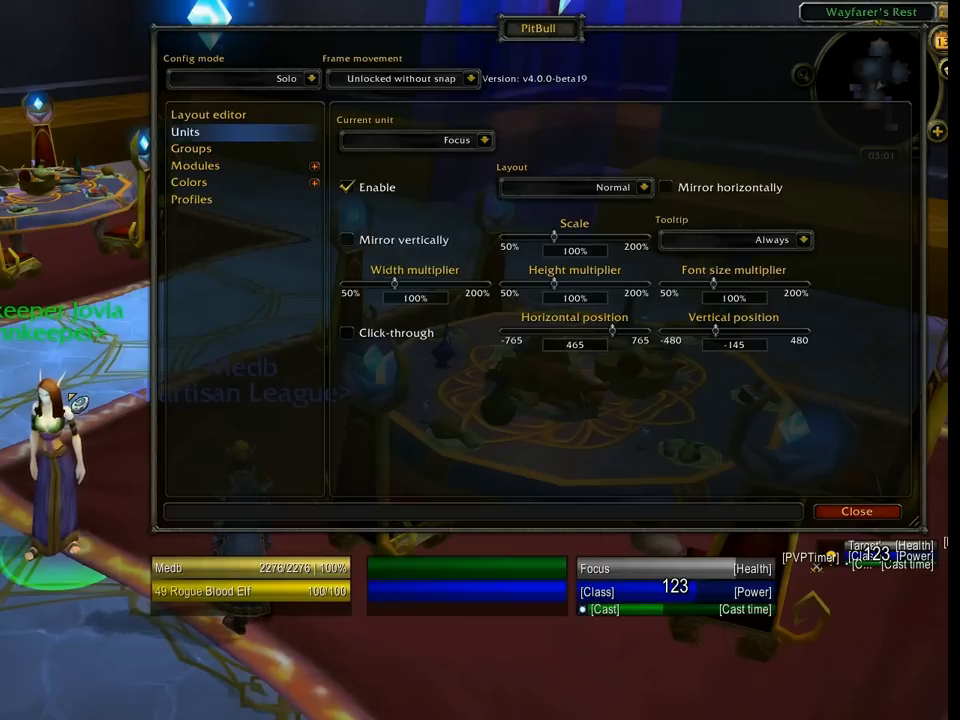
pyautogui.press('f')
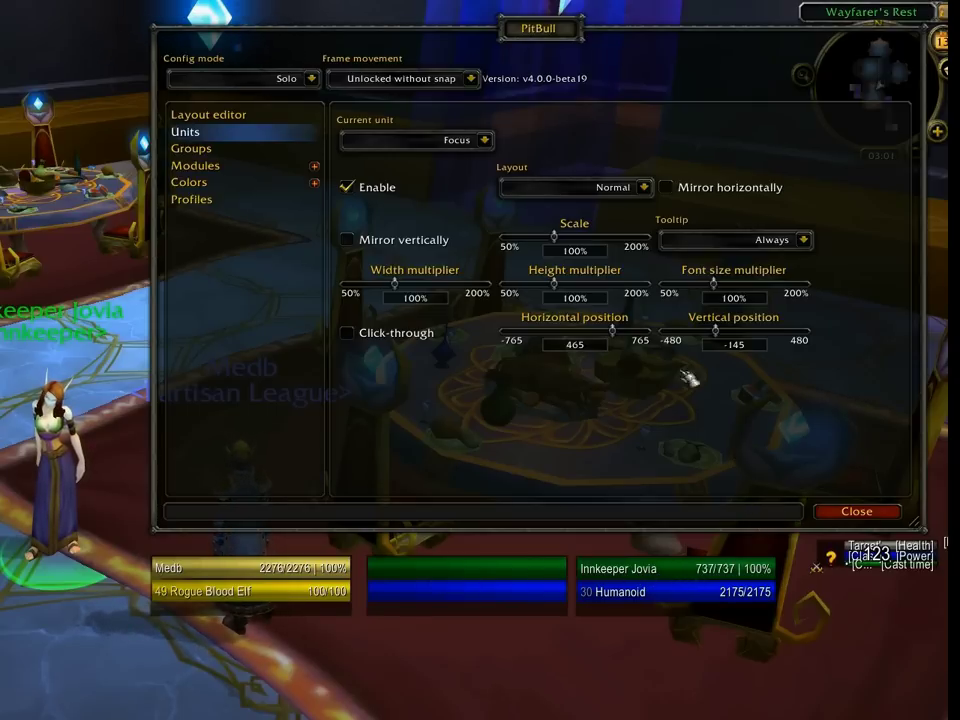
pyautogui.click(270, 114)
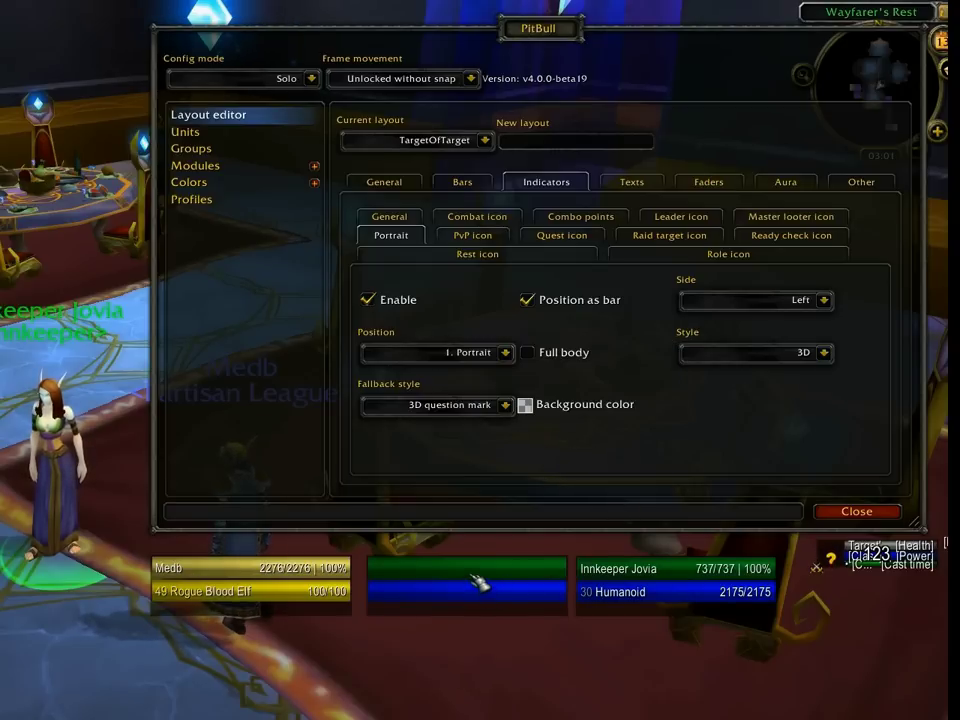
# Create a 'Focus' layout copied from Target and reduce its height from 65 to 40, keeping width 175
pyautogui.click(485, 141)
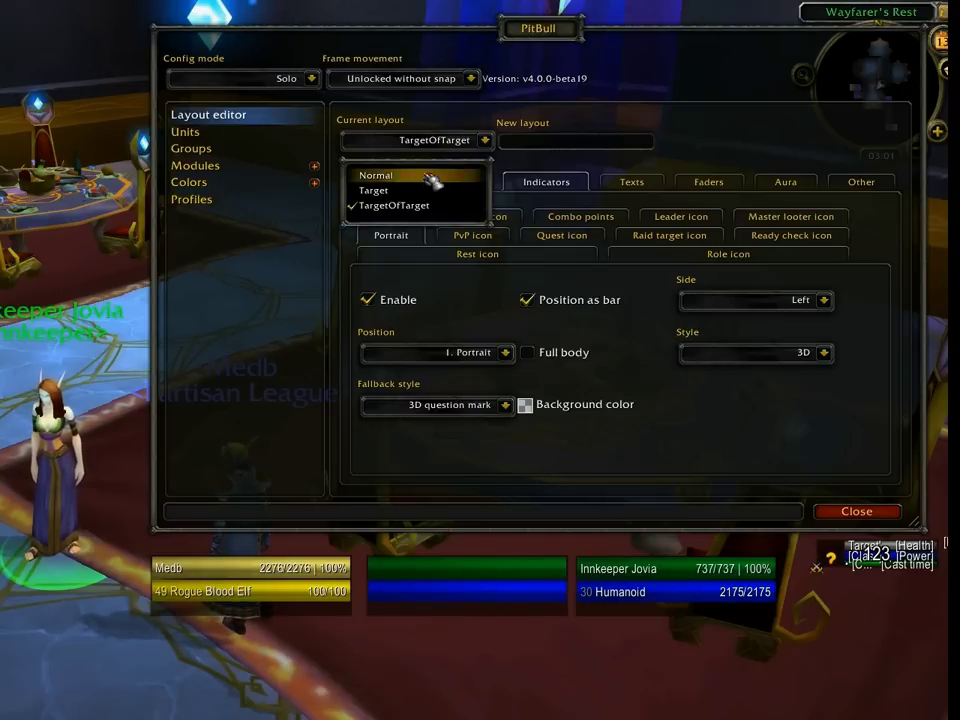
pyautogui.click(376, 190)
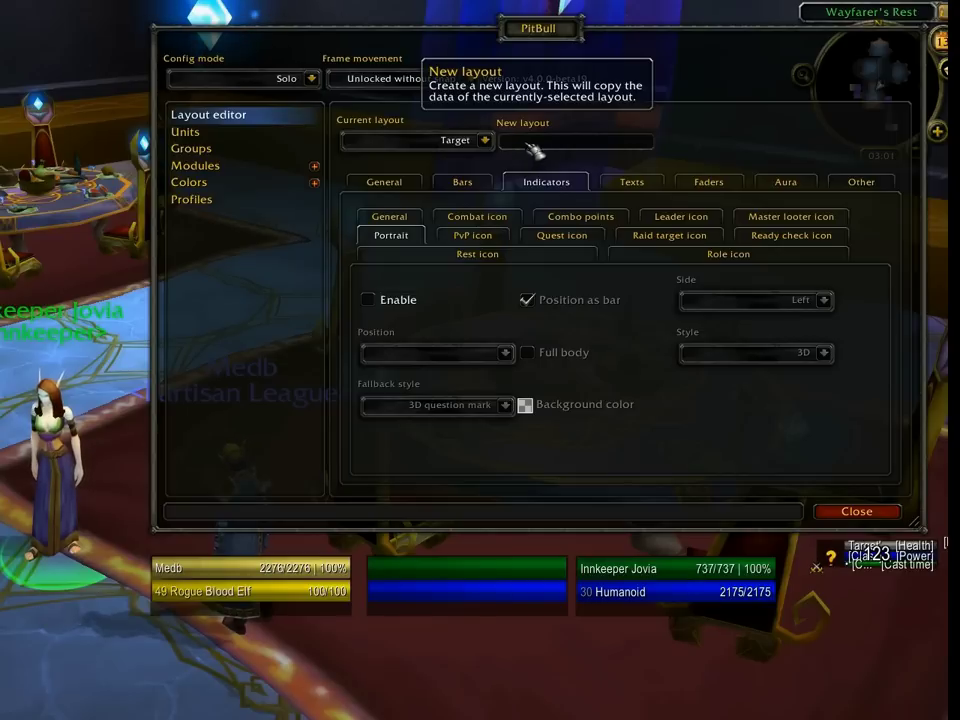
pyautogui.write('Focus')
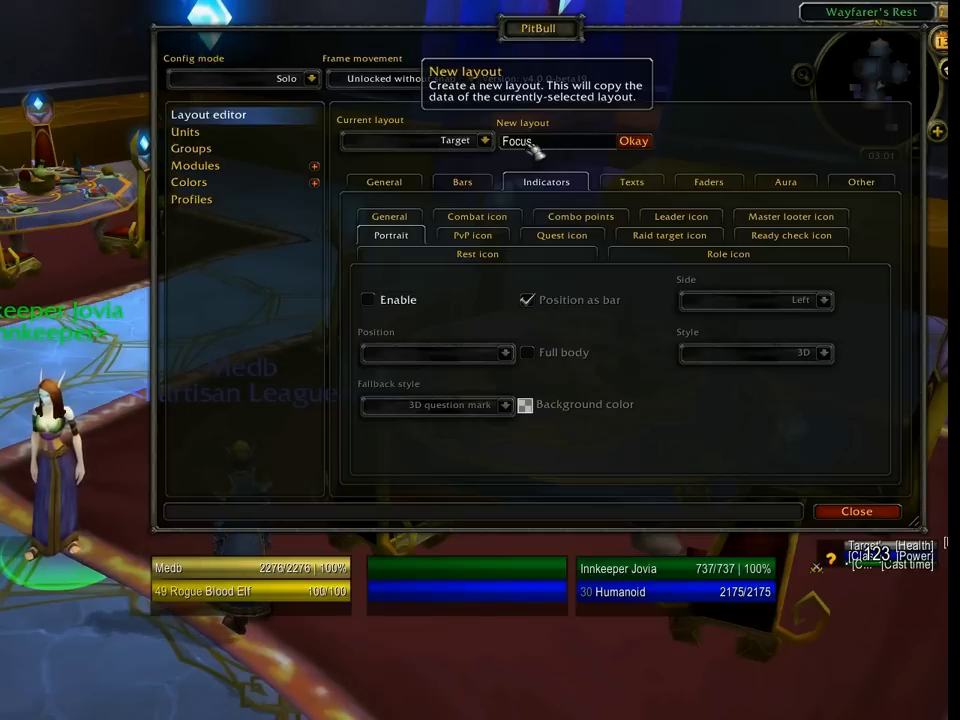
pyautogui.press('Return')
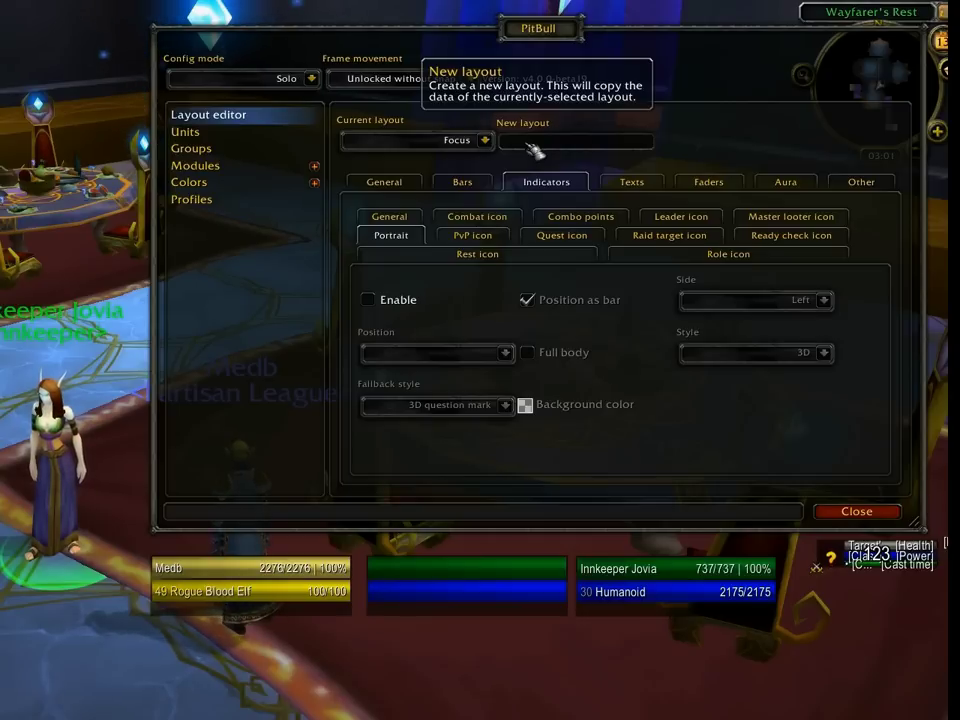
pyautogui.click(402, 184)
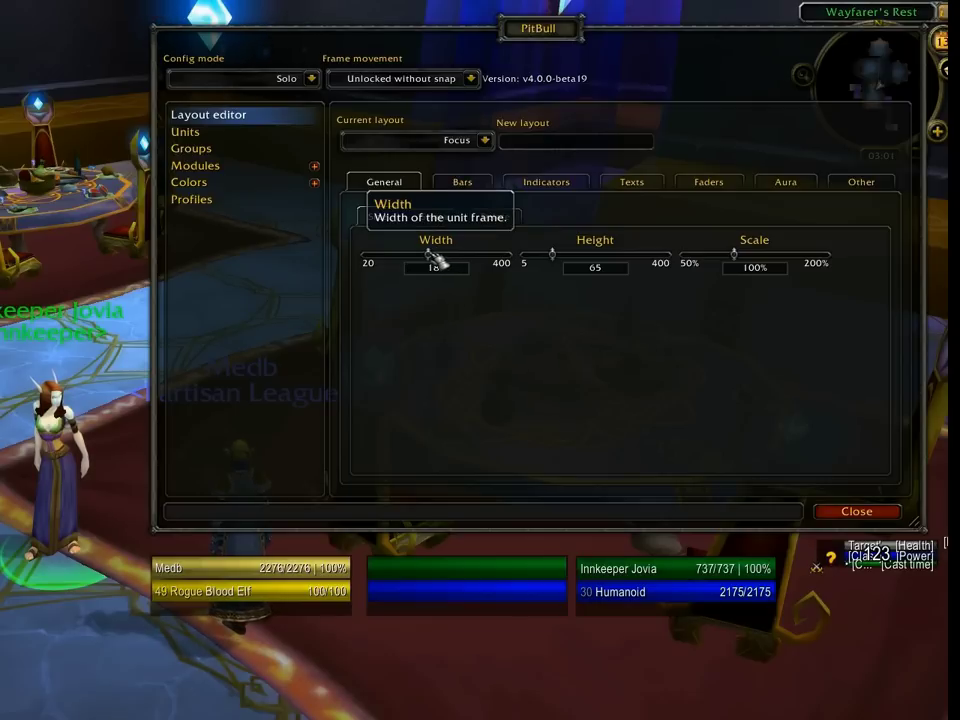
pyautogui.moveTo(564, 263); pyautogui.dragTo(553, 256)
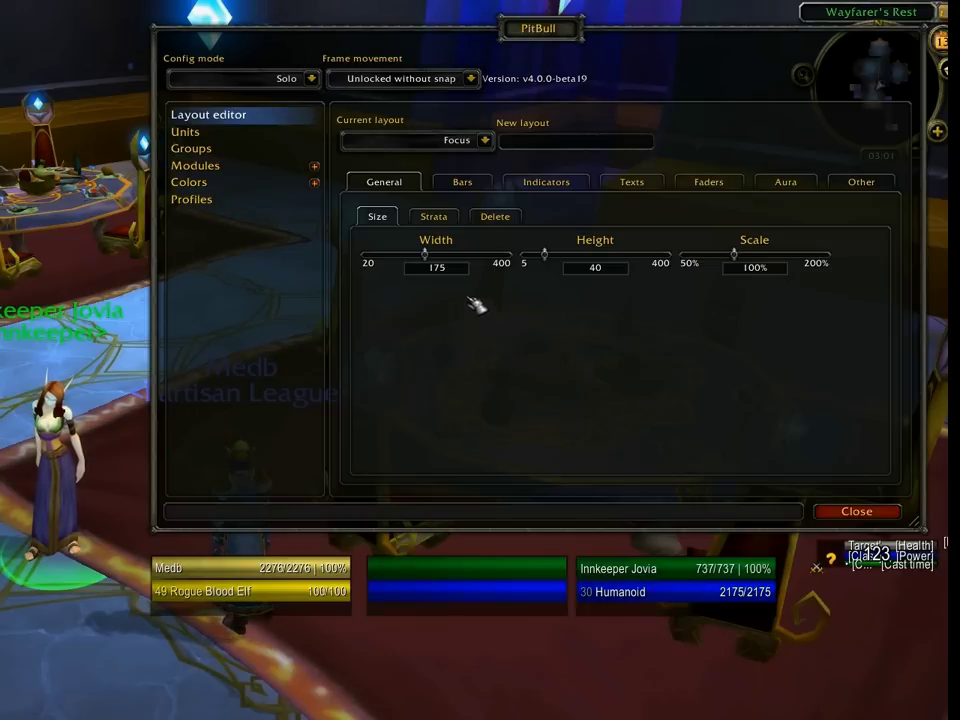
# Assign the Focus layout to the Focus unit and confirm its 175 × 40 size in the Layout editor
pyautogui.click(228, 133)
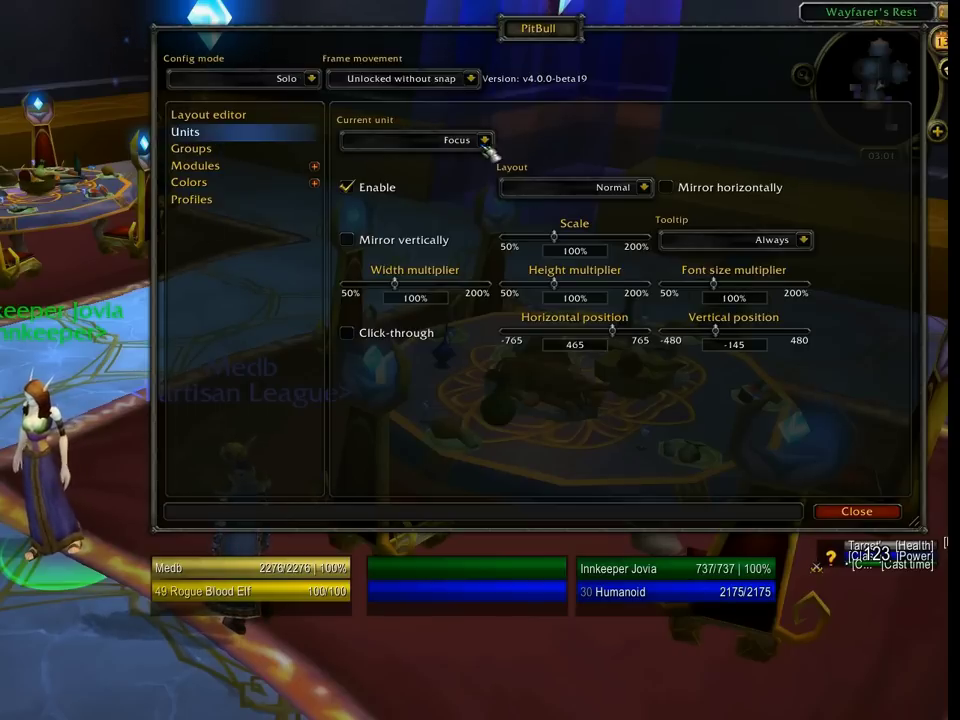
pyautogui.click(644, 187)
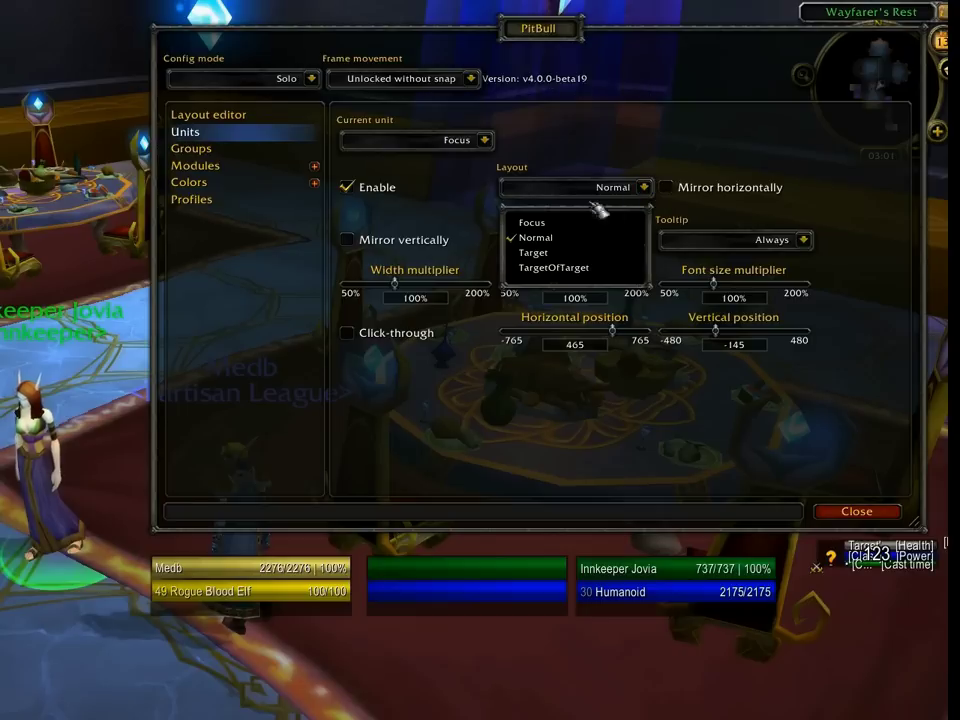
pyautogui.click(538, 224)
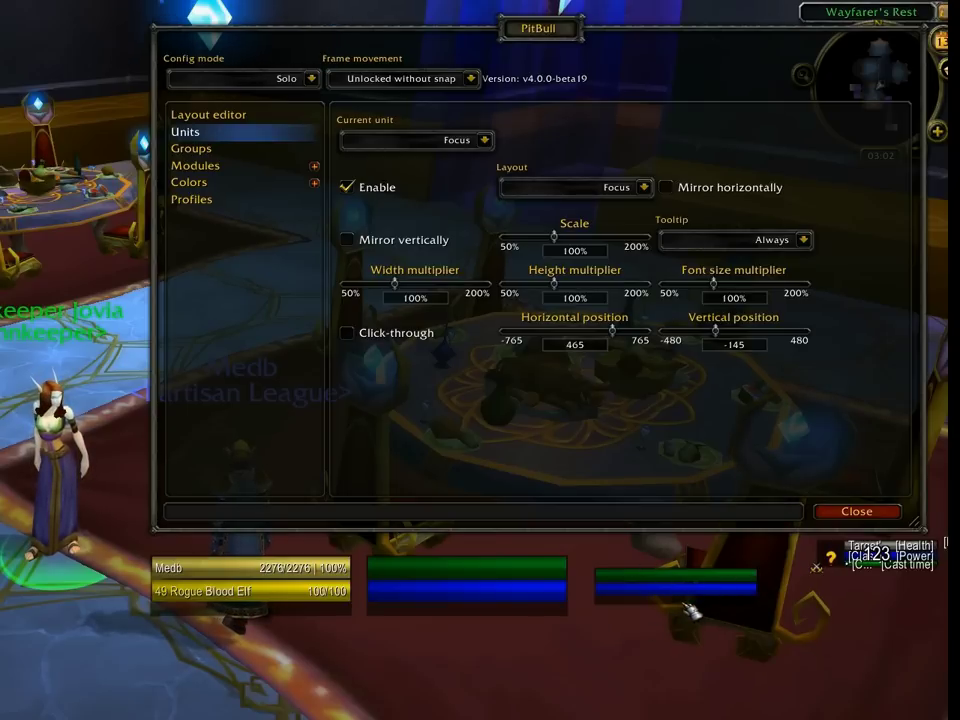
pyautogui.click(279, 117)
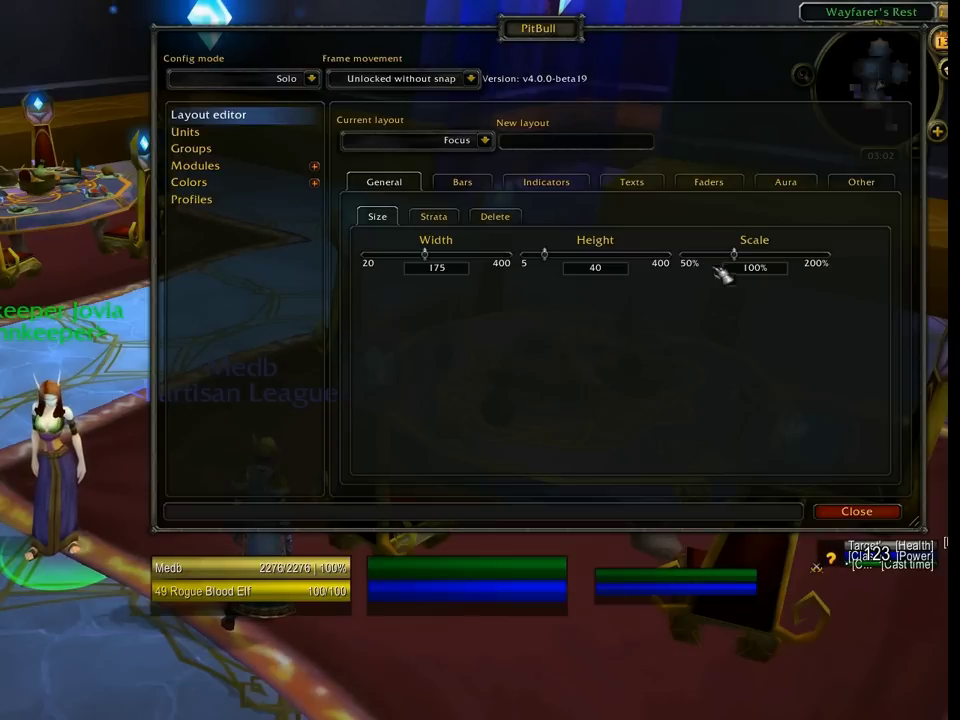
pyautogui.click(252, 141)
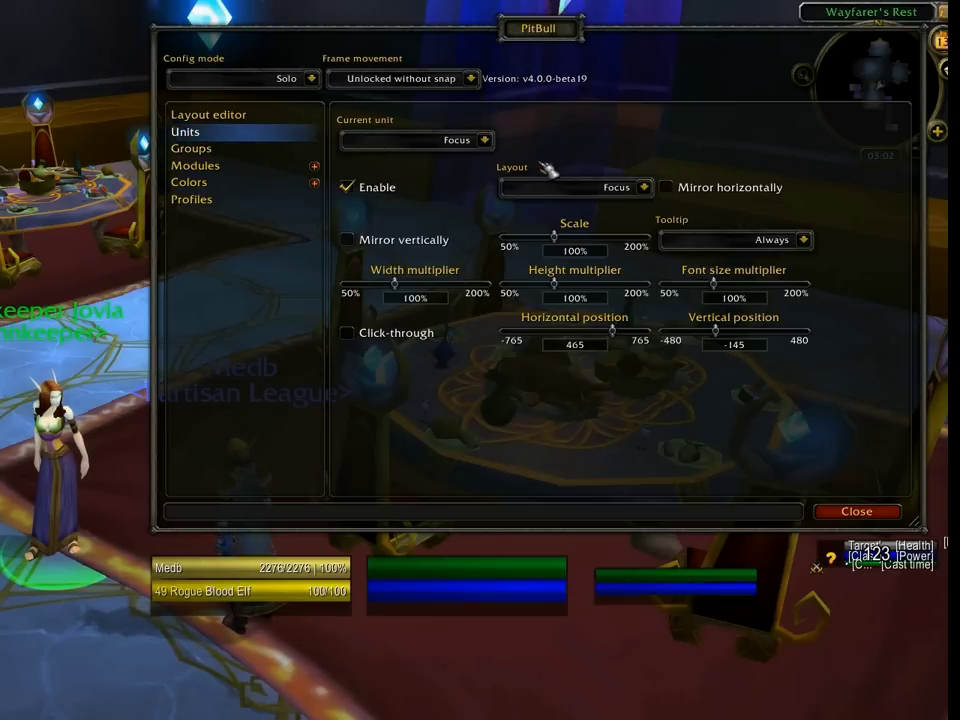